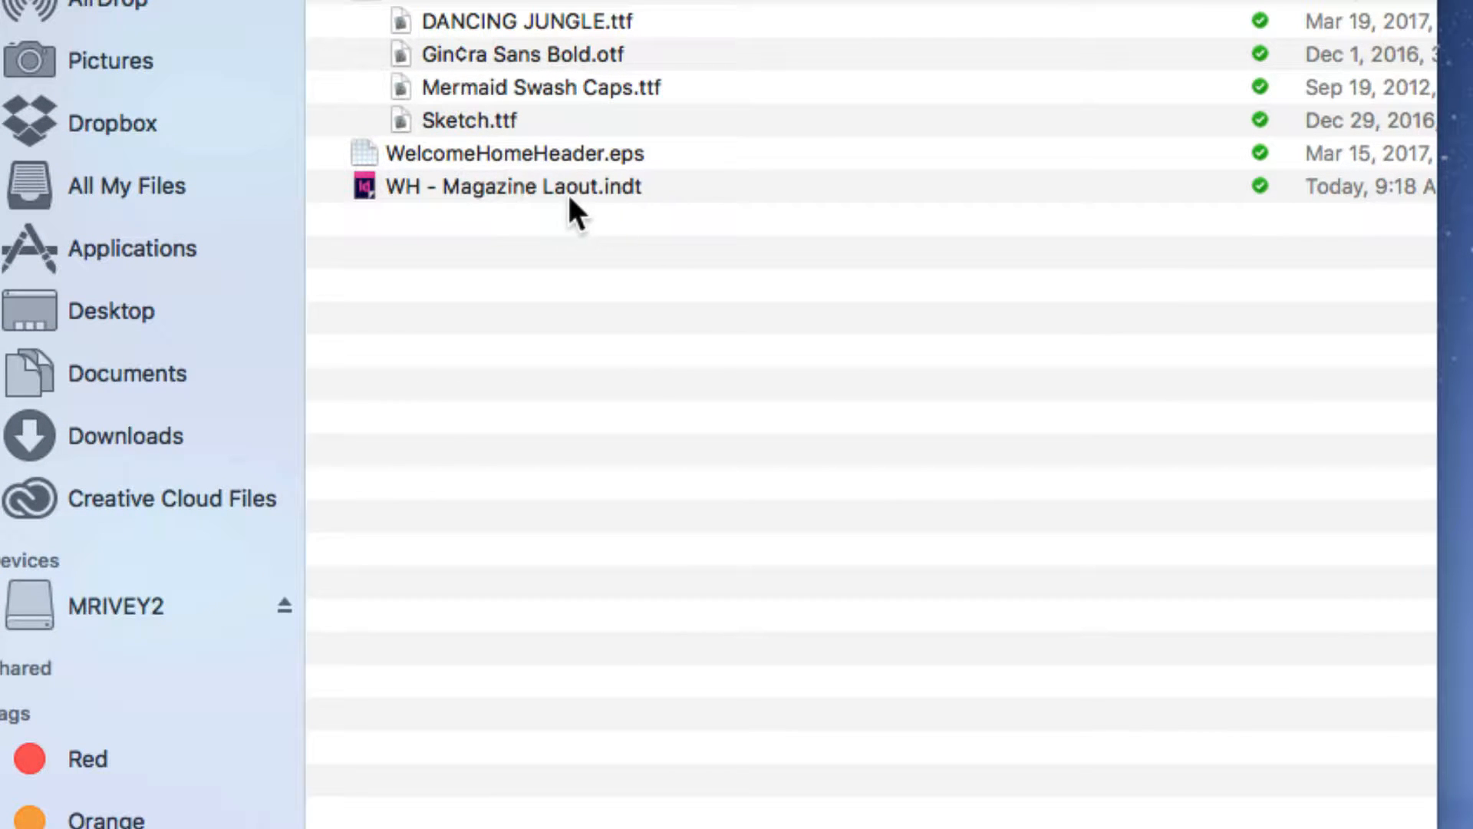
Open the WH - Magazine Laout.indt template and save it as an InDesign CC 2017 document named WelcomeHomeOctober
double_click(511, 186)
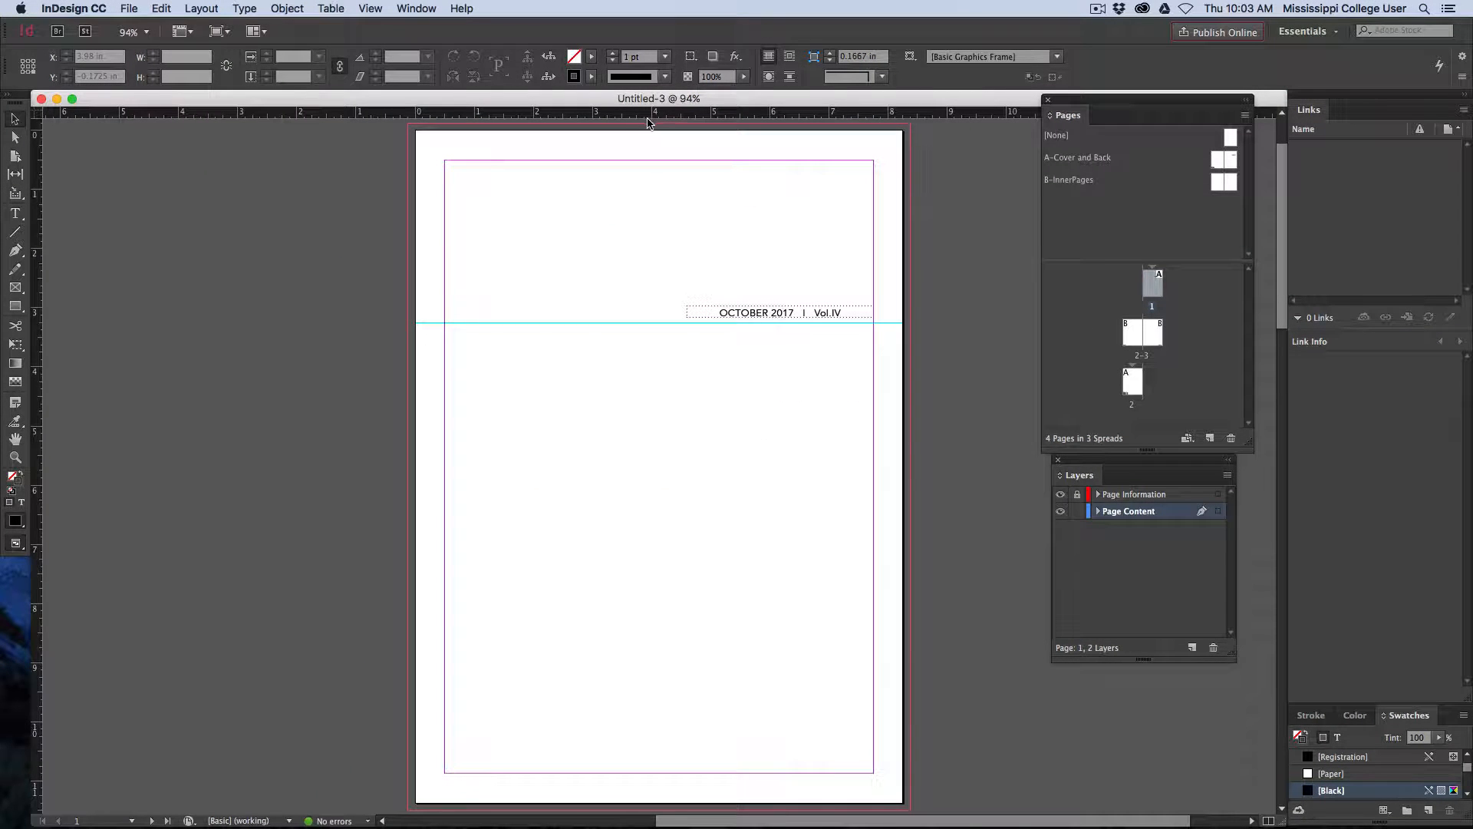
click(127, 8)
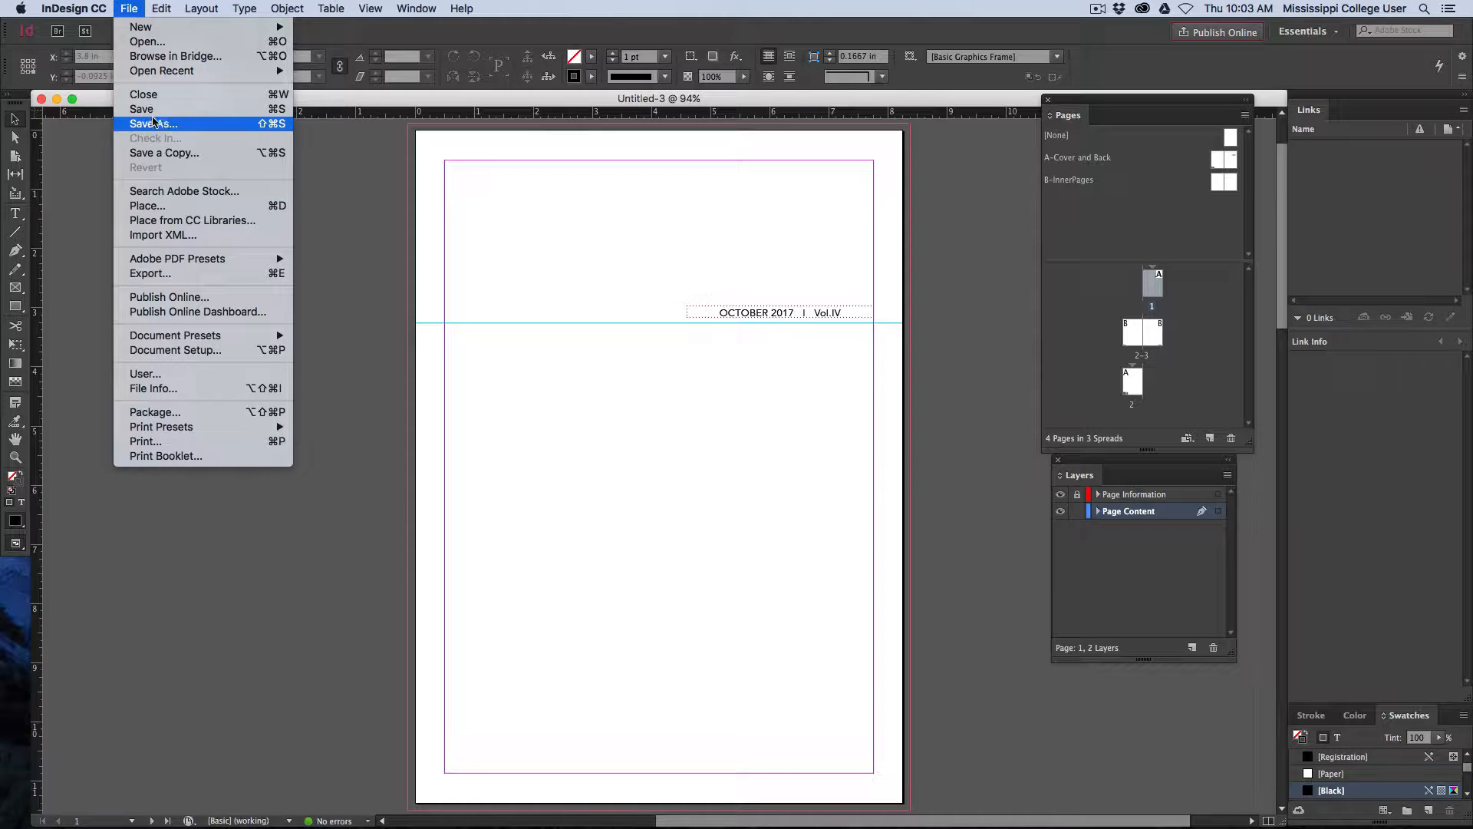
click(261, 125)
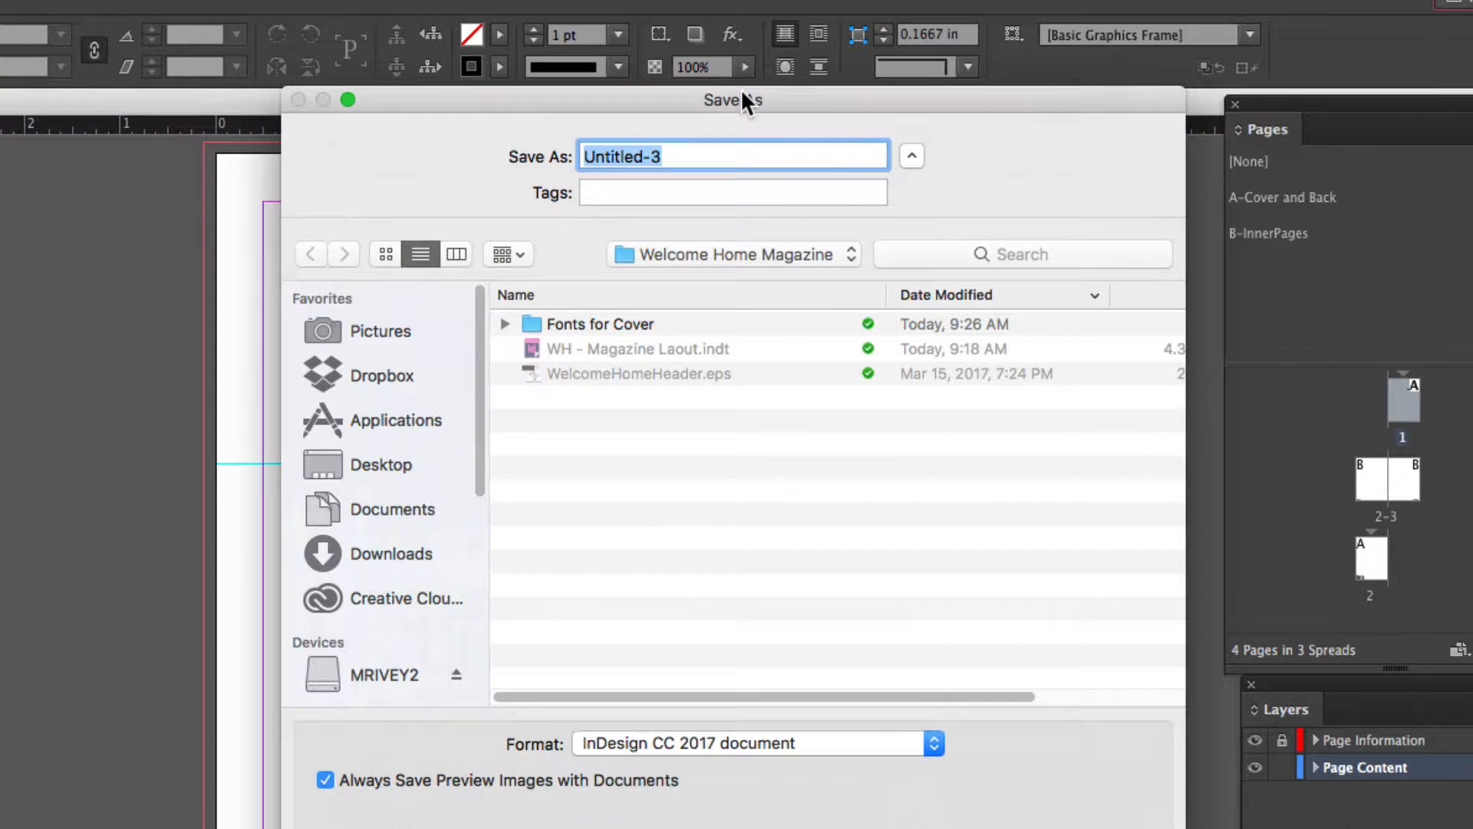
text(We)
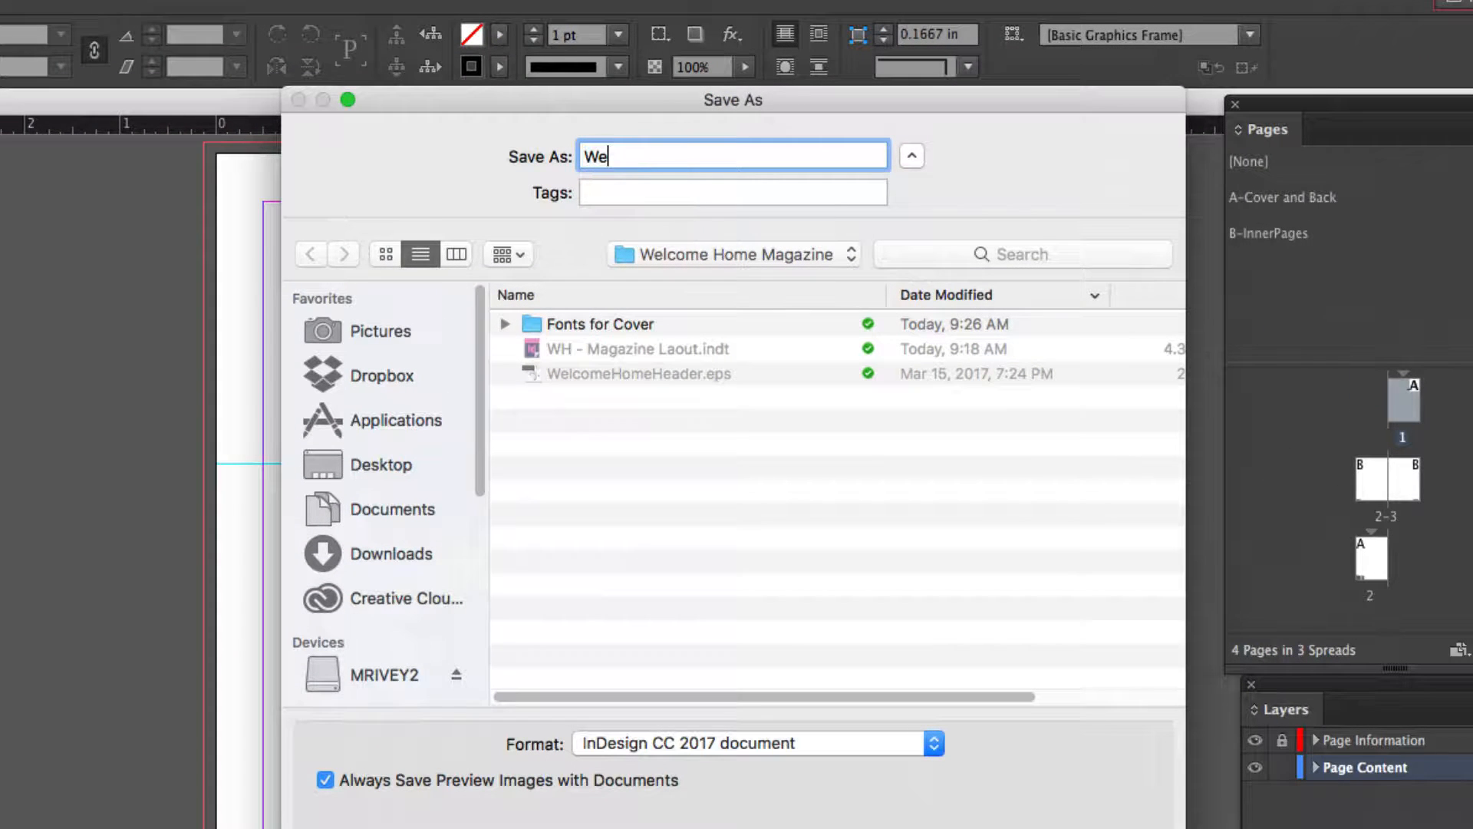
text(lcomeHomeOct)
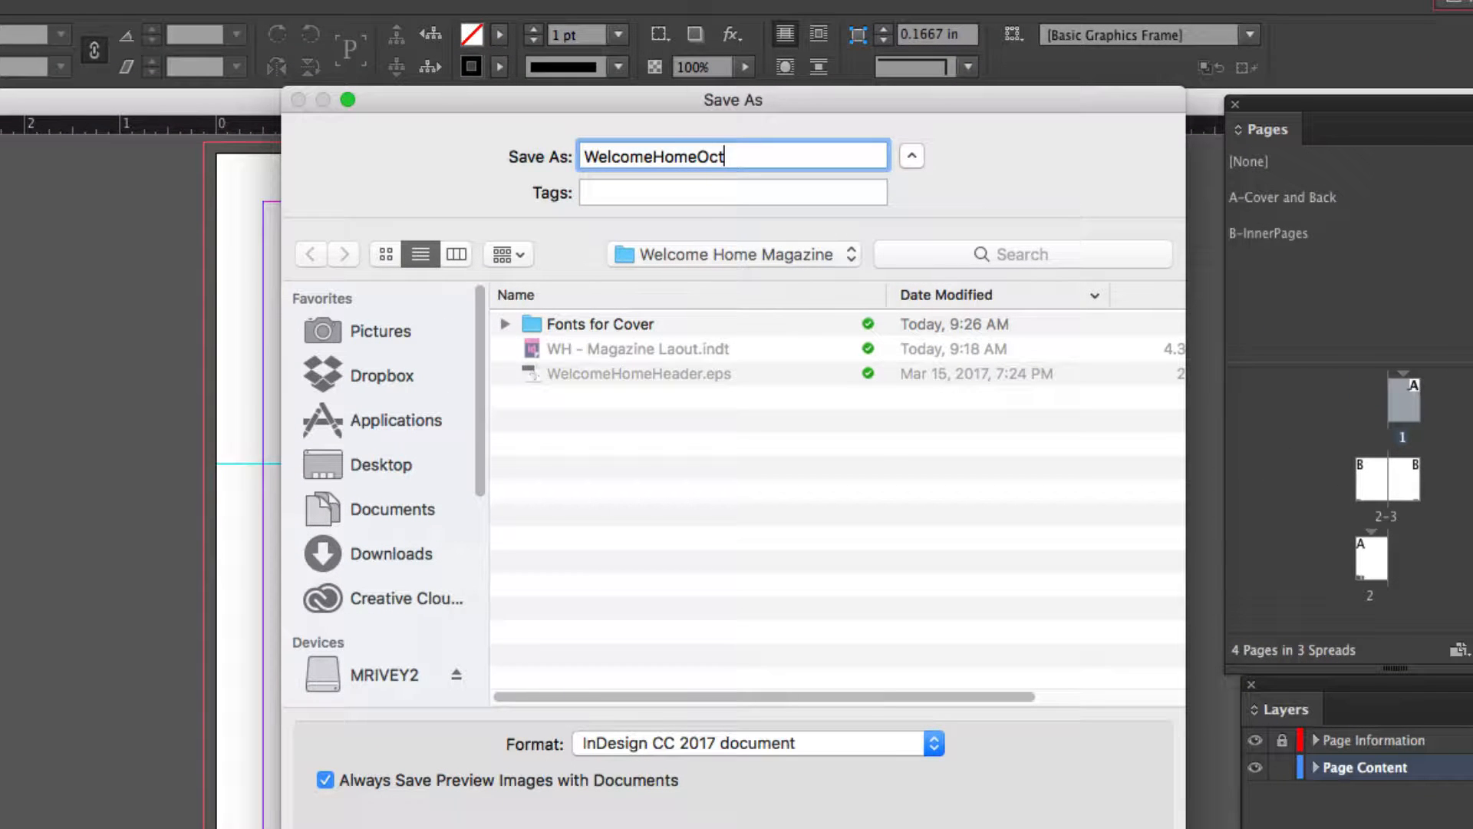
text(ob)
key(BackSpace)
text(ber)
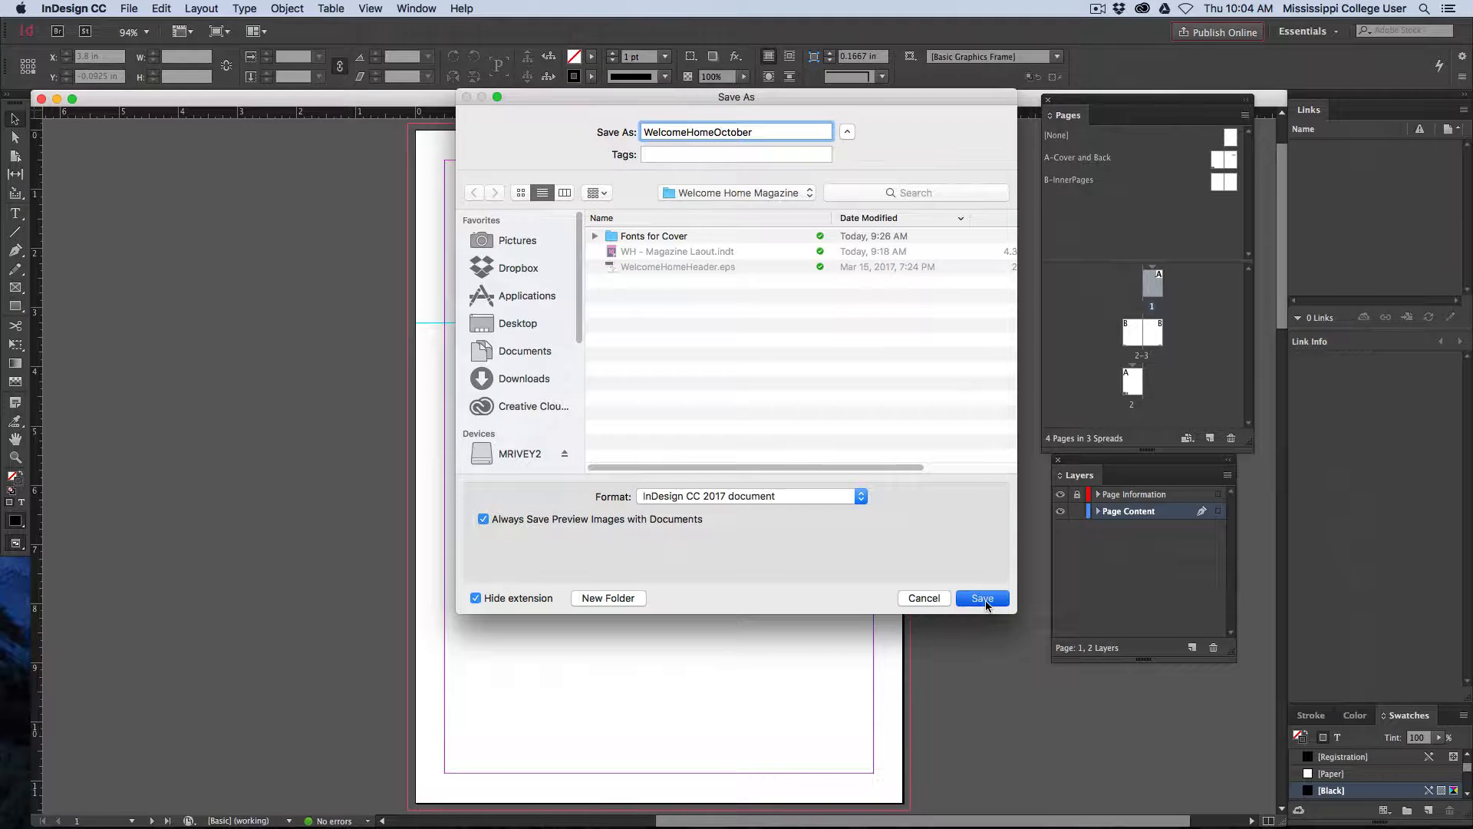
click(983, 599)
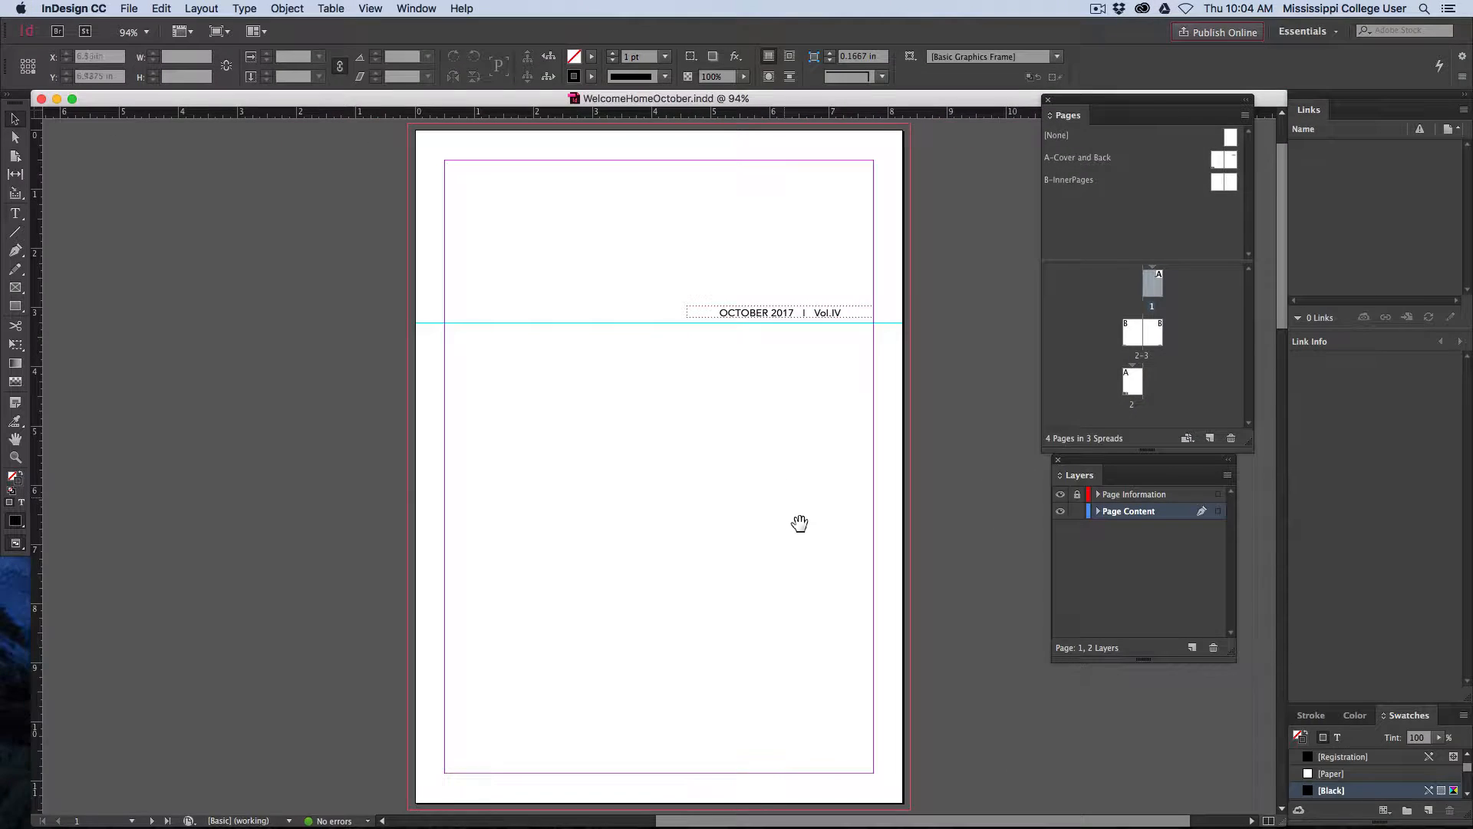
Unlock the Page Information layer that holds the footers of the page 2-3 spread
scroll(521, 723, down, 10)
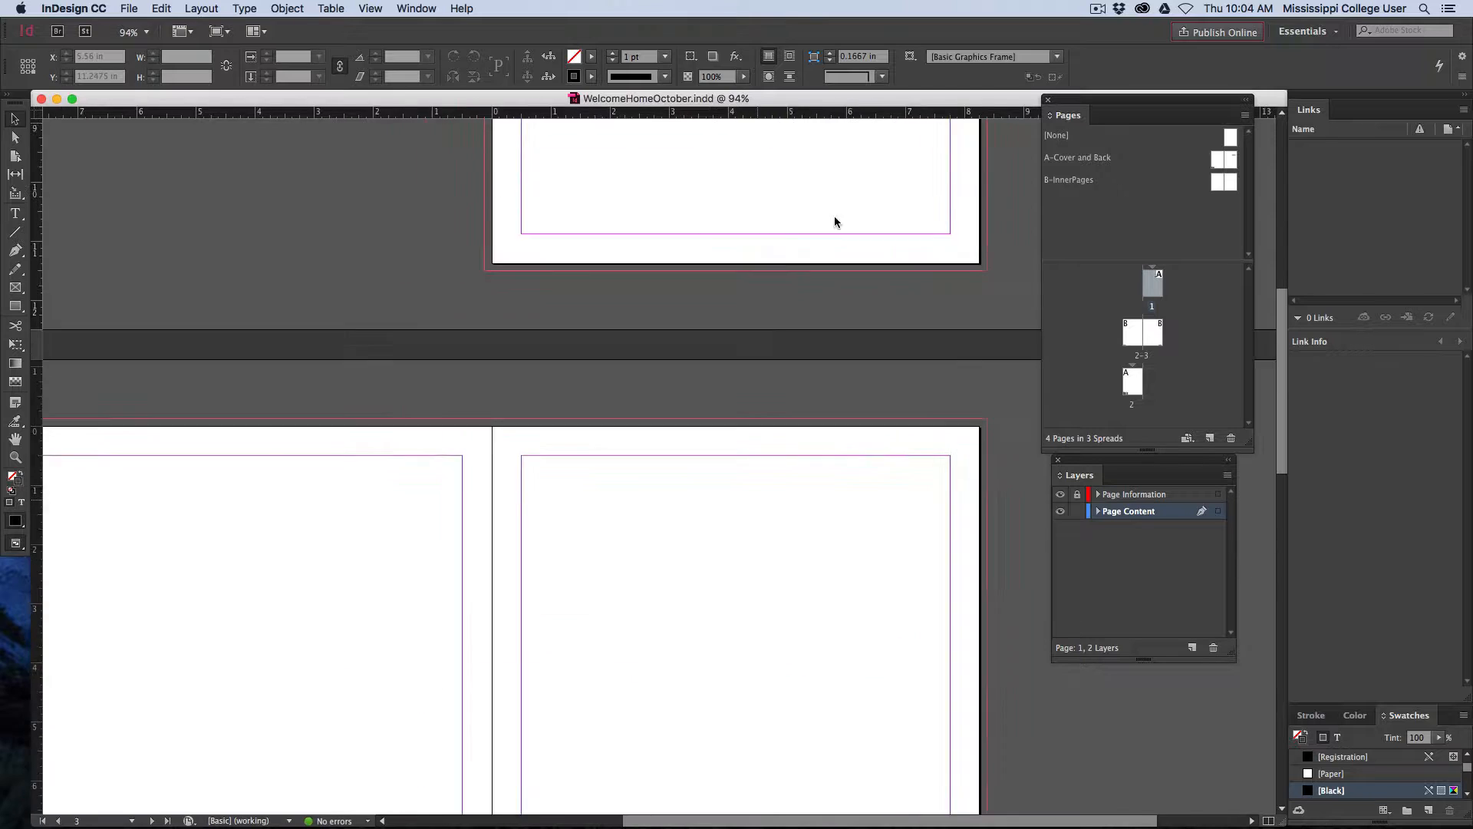
scroll(835, 222, down, 6)
scroll(834, 222, left, 1)
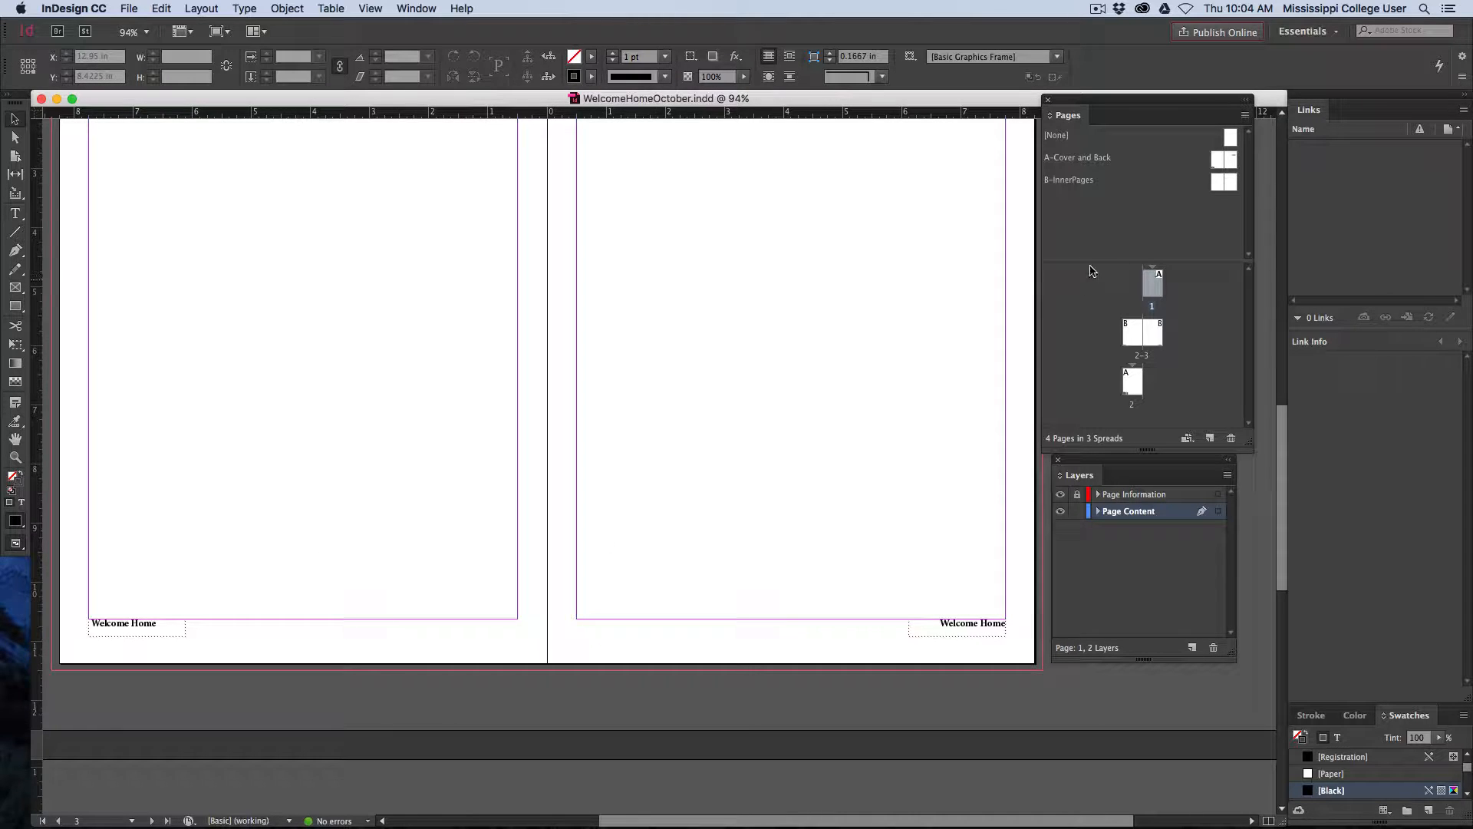
click(1025, 640)
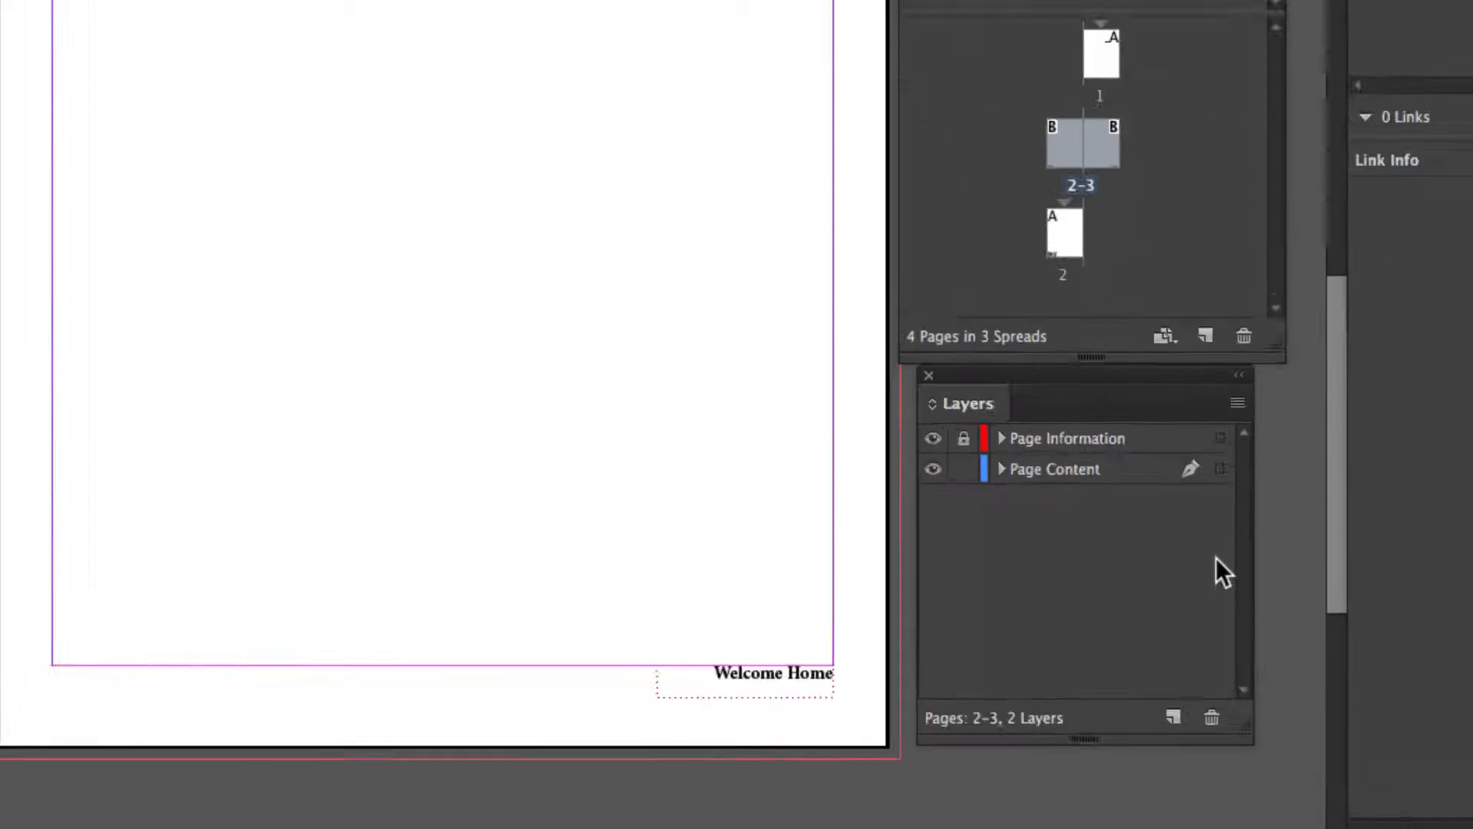
click(1041, 453)
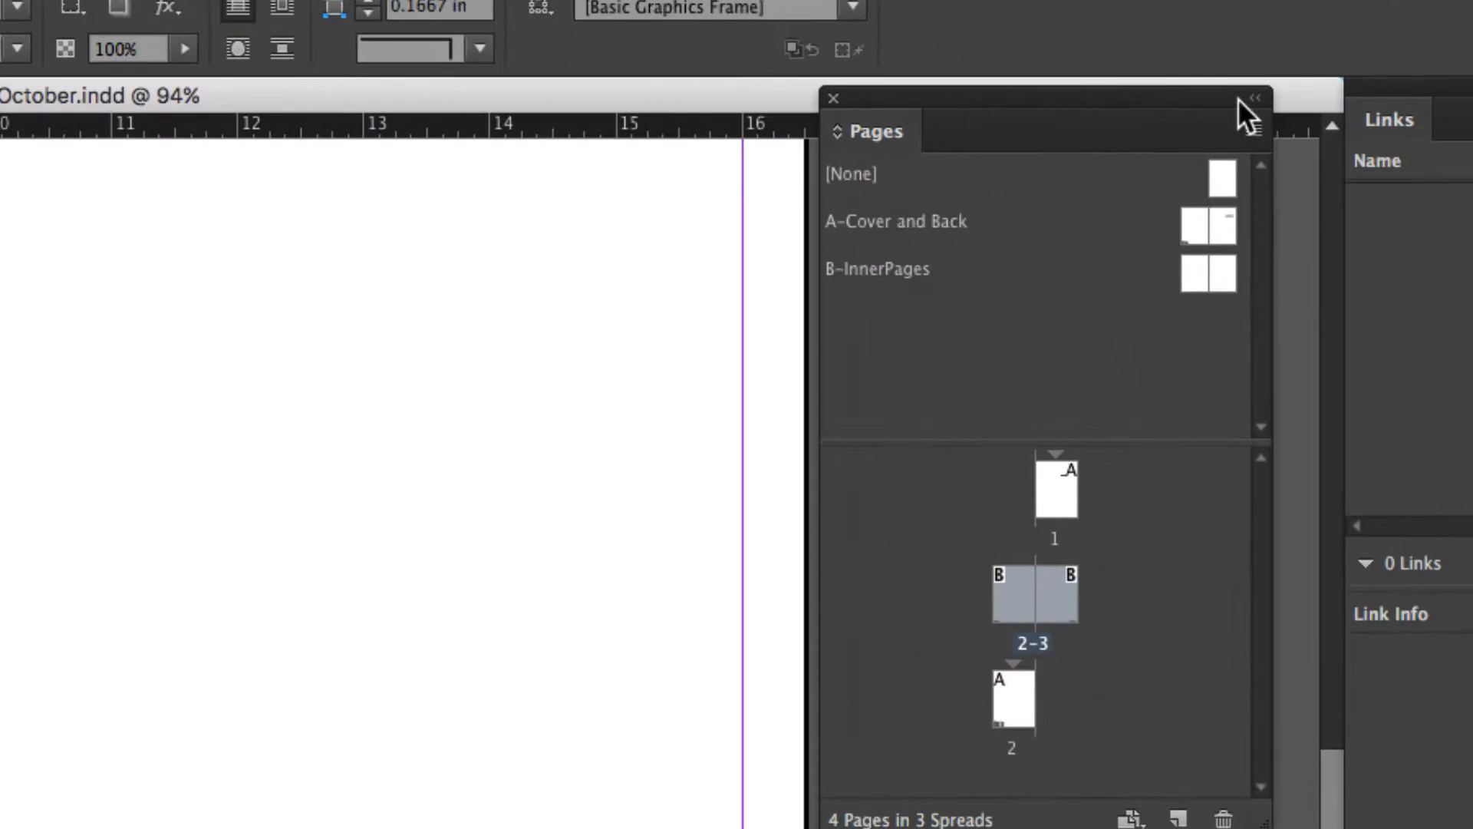
Open the B-InnerPages master spread for editing, with both of its footers in view
double_click(1200, 279)
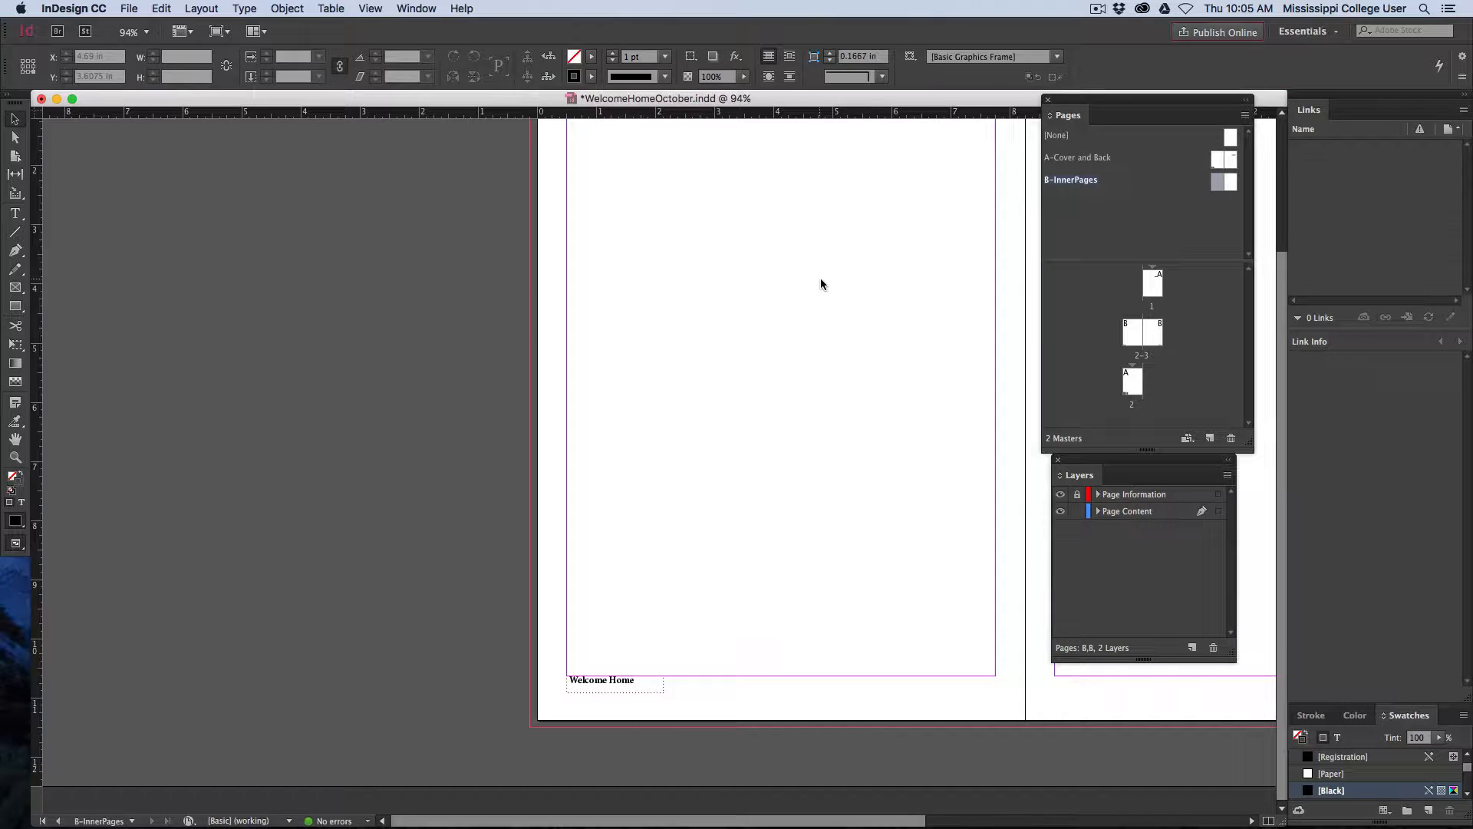
drag(352, 489, 214, 516)
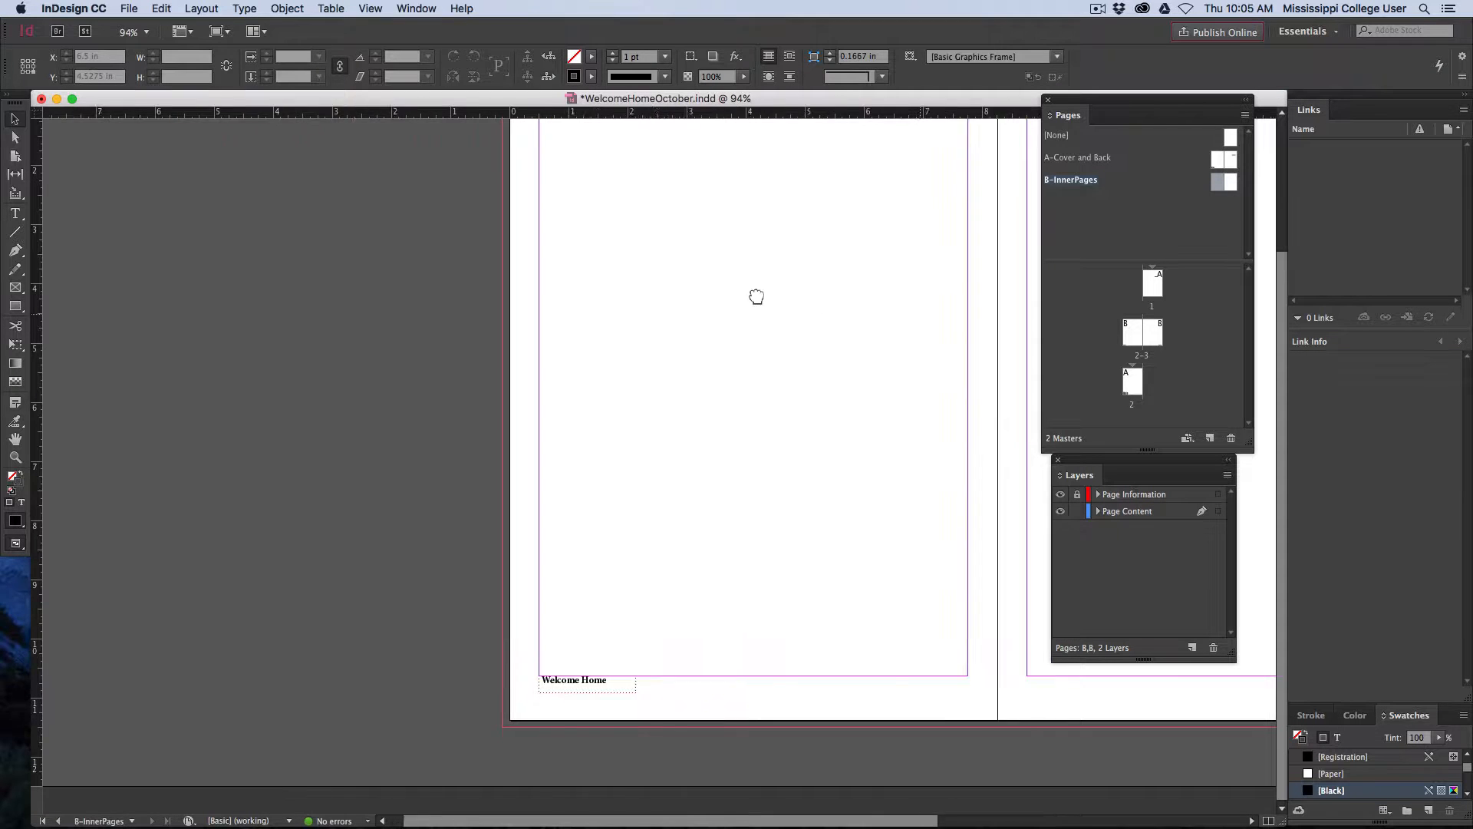
drag(756, 297, 512, 273)
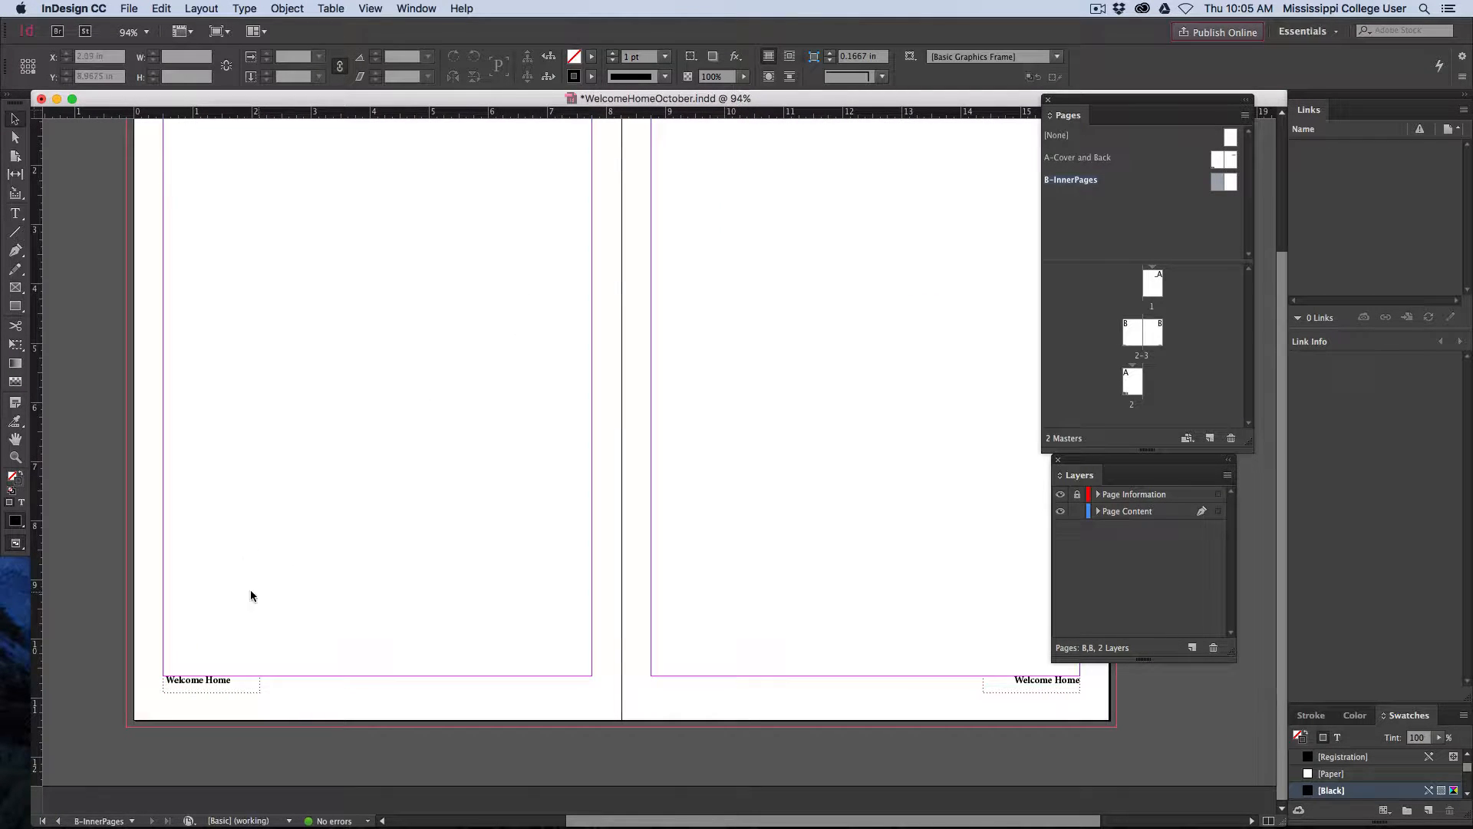
scroll(232, 599, left, 5)
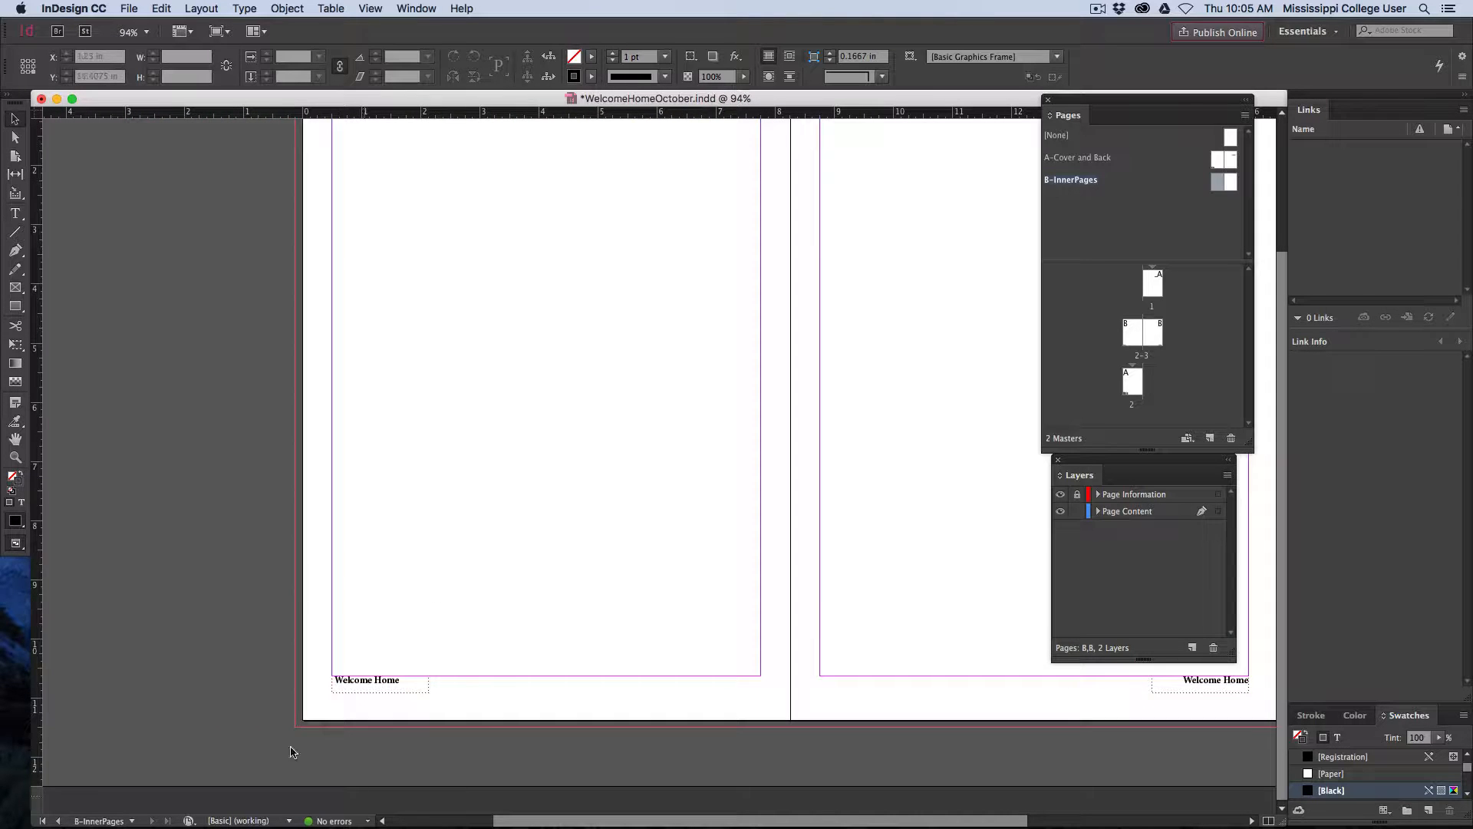
Widen the Welcome Home footer text frame on the left master page to about 2.8 in
key(super+equal)
key(super+equal)
key(super+equal)
key(super+equal)
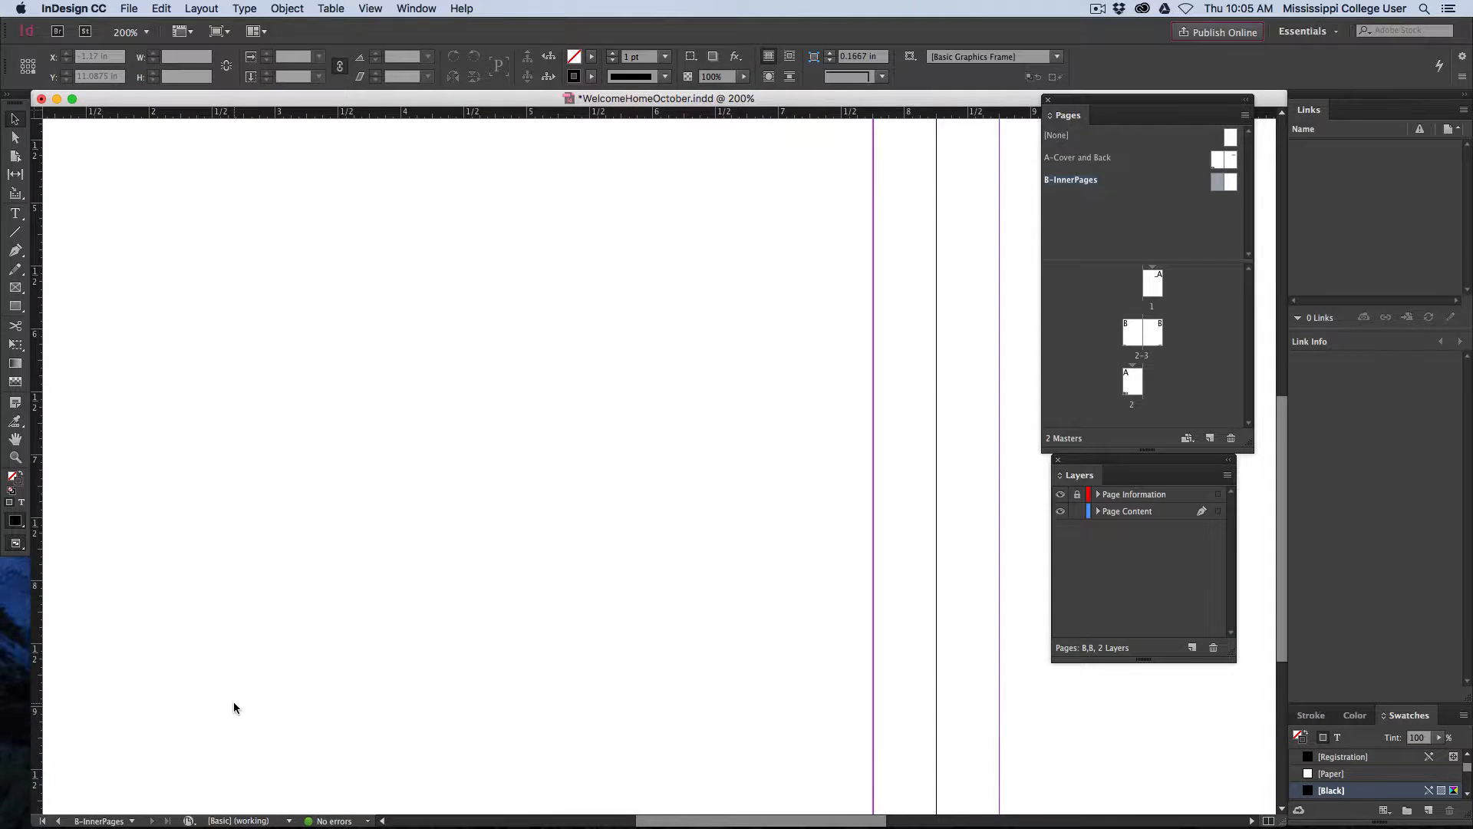
drag(234, 702, 576, 336)
key(super+equal)
key(super+equal)
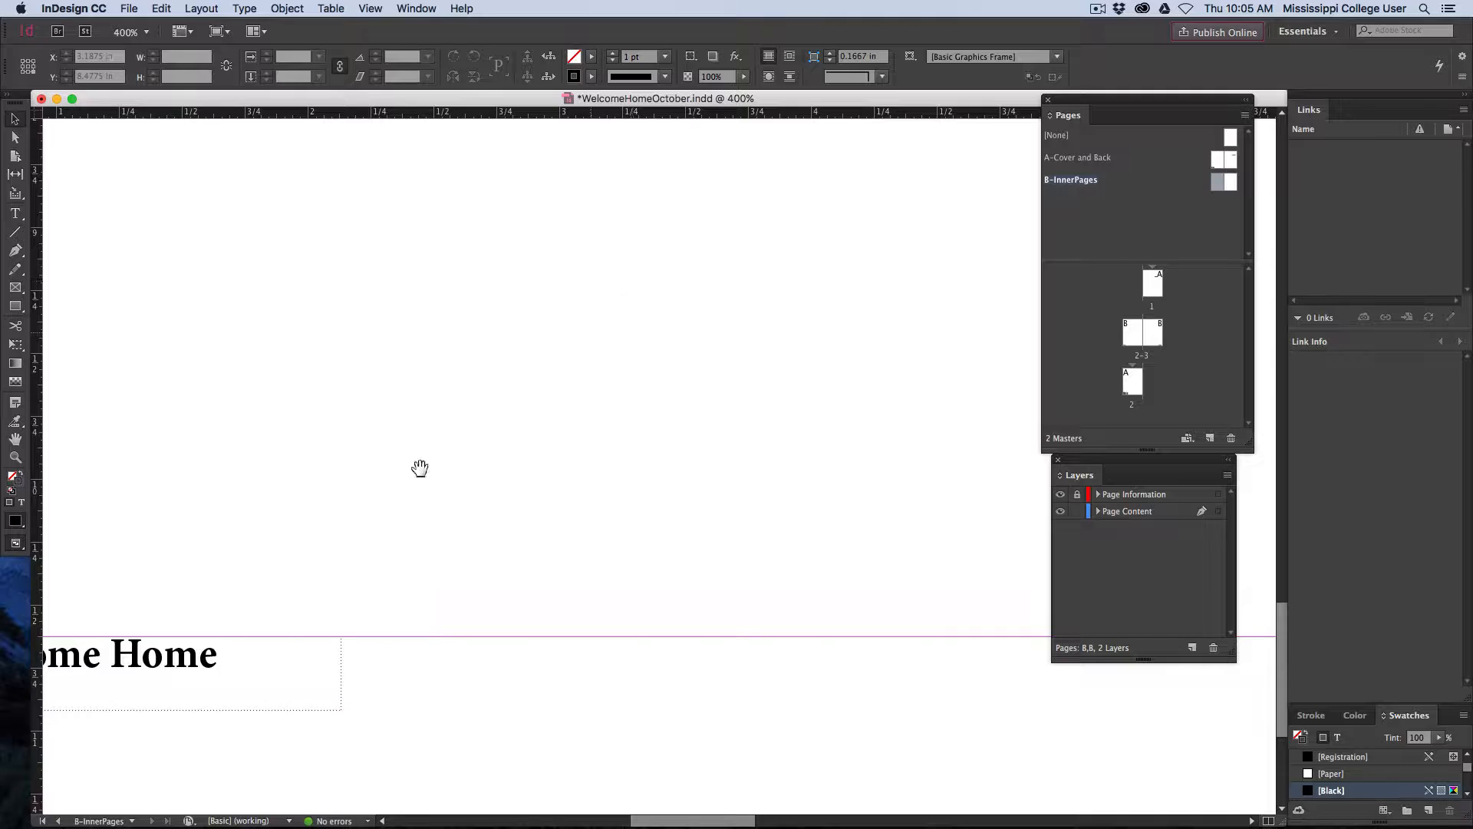
drag(421, 466, 765, 266)
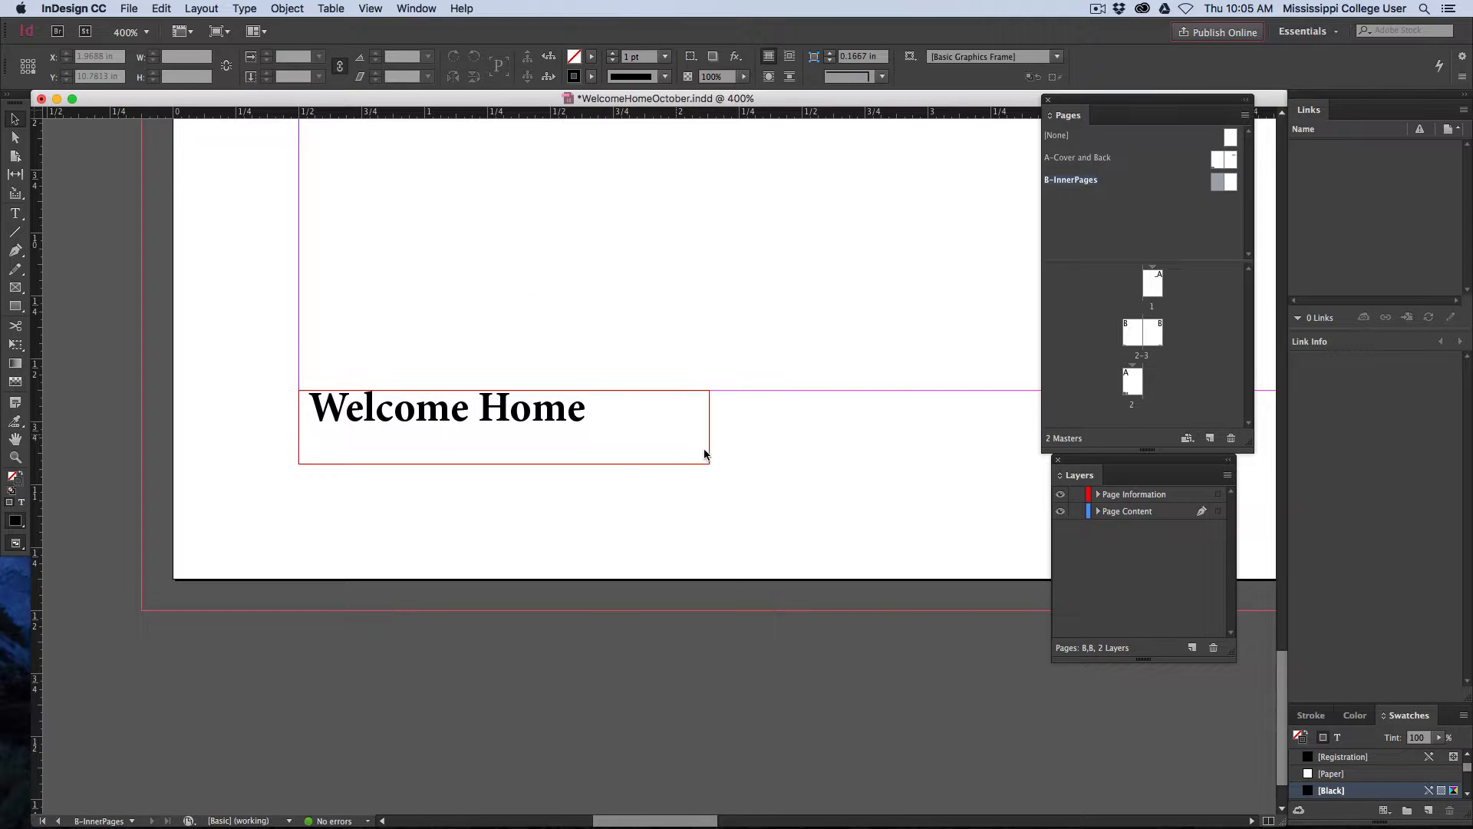
click(707, 464)
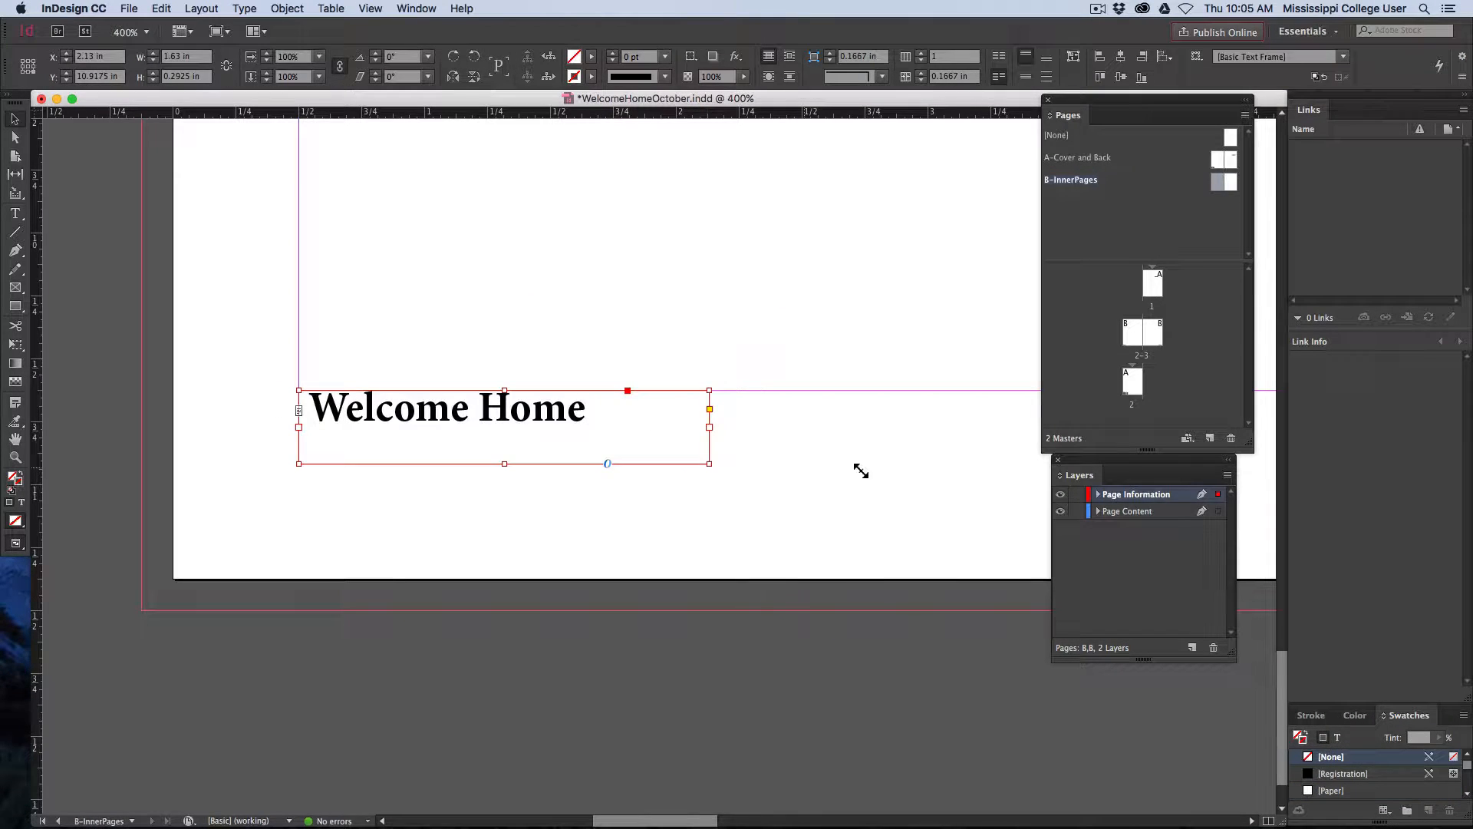
drag(976, 475, 1007, 466)
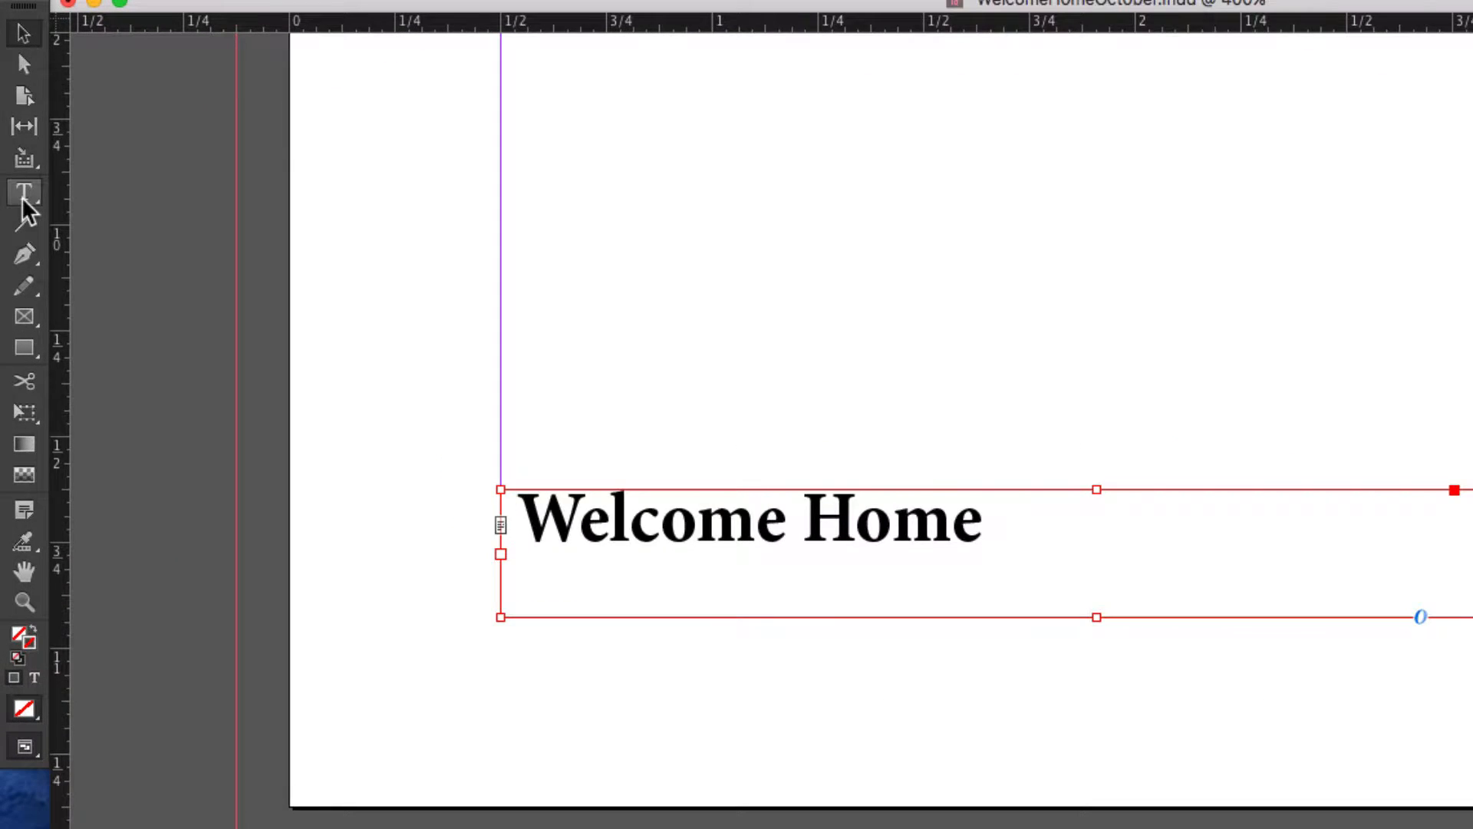
Insert a Current Page Number marker and a vertical bar separator before Welcome Home in the left master page's footer
click(20, 201)
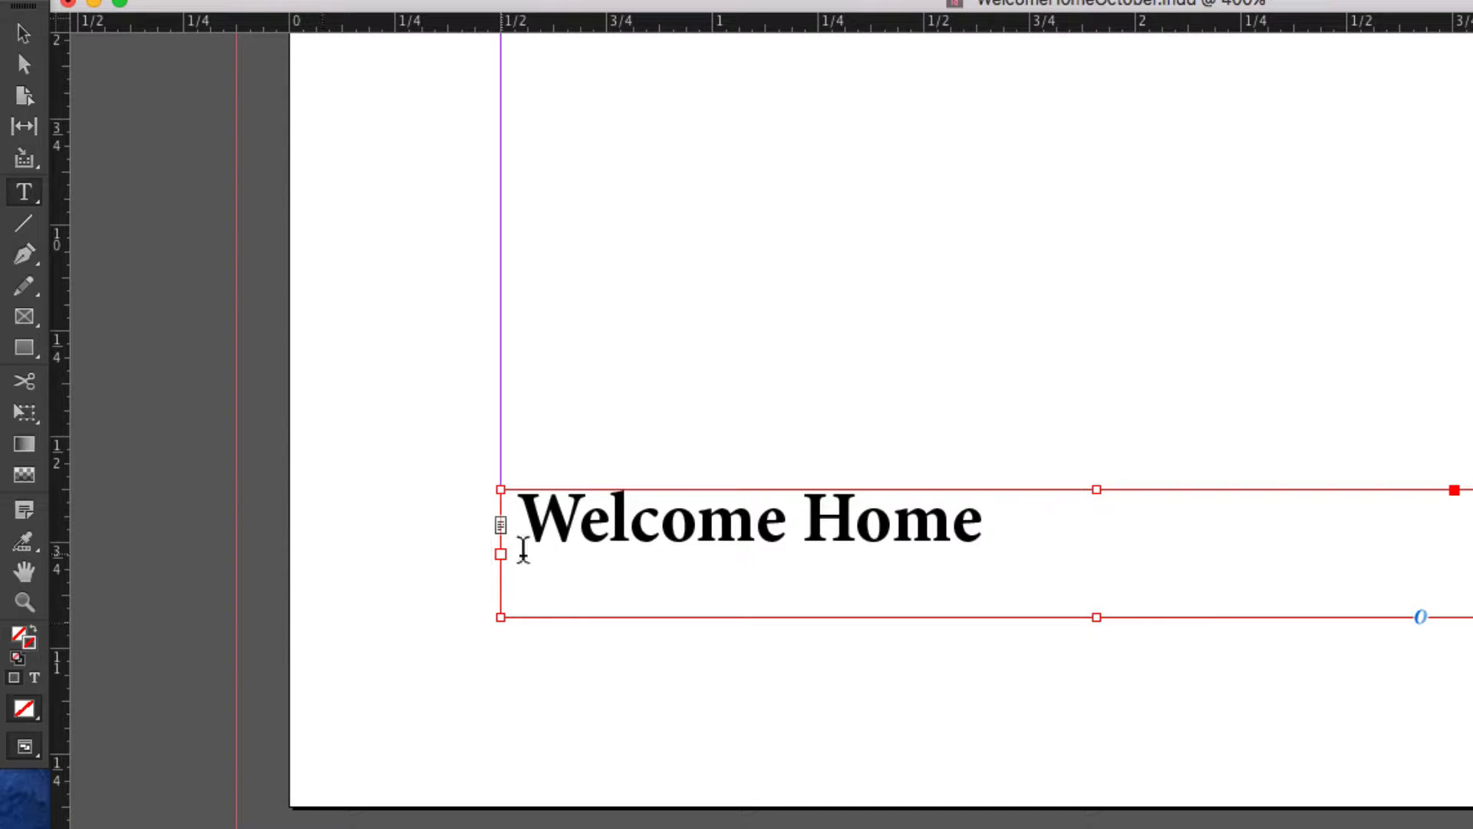
click(525, 531)
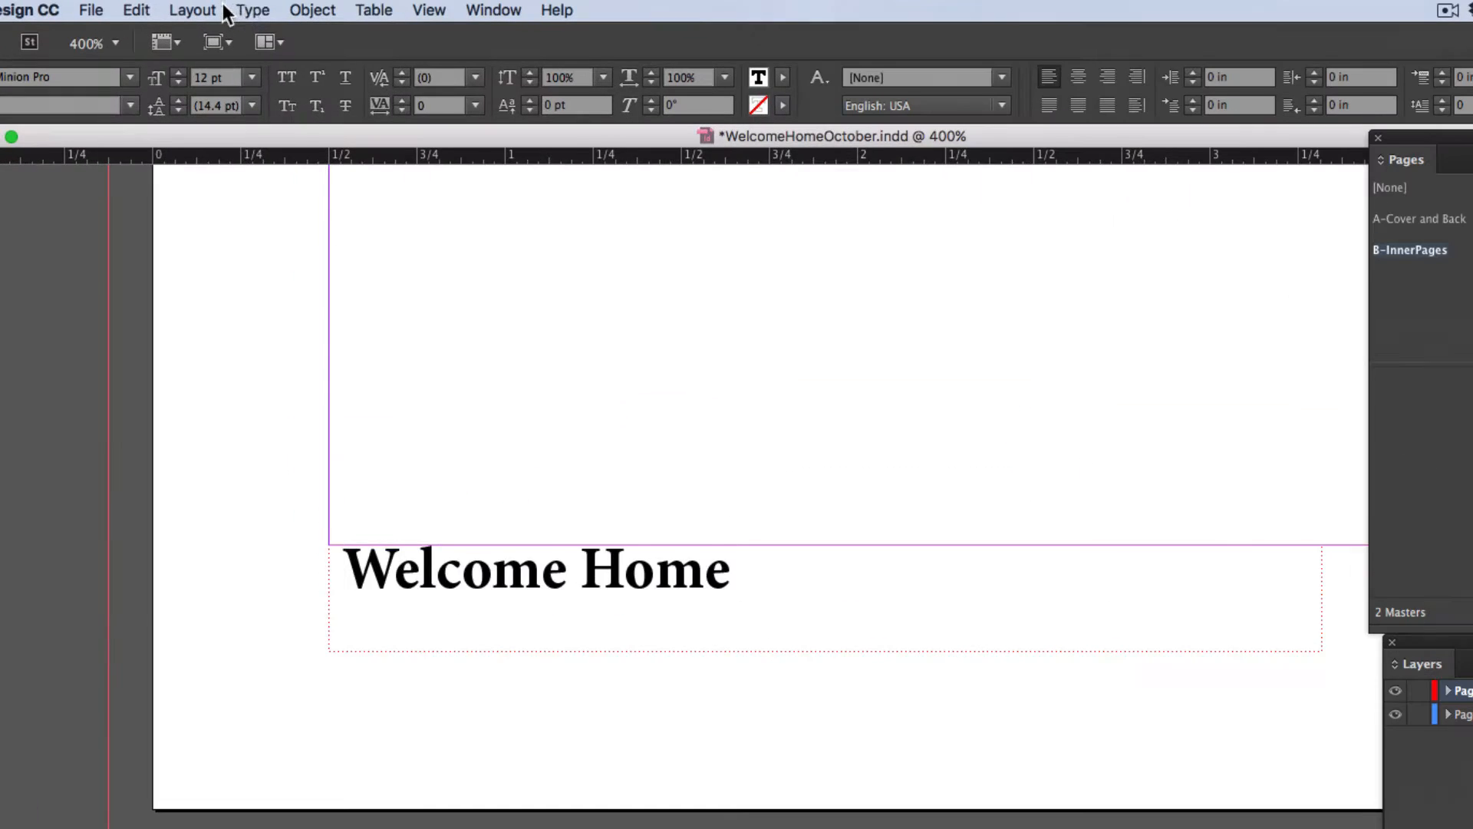
click(242, 8)
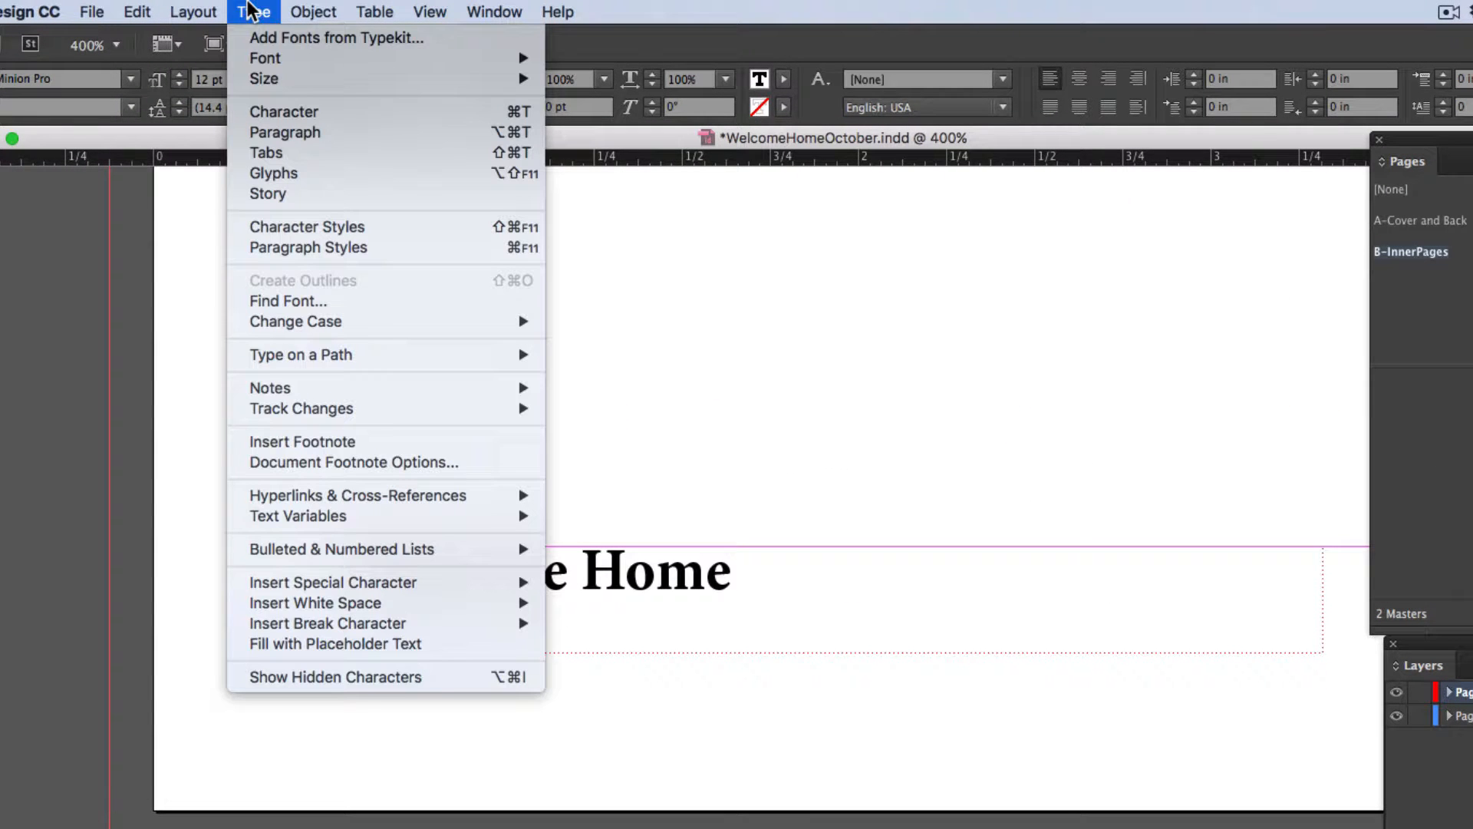
mouse_move(359, 584)
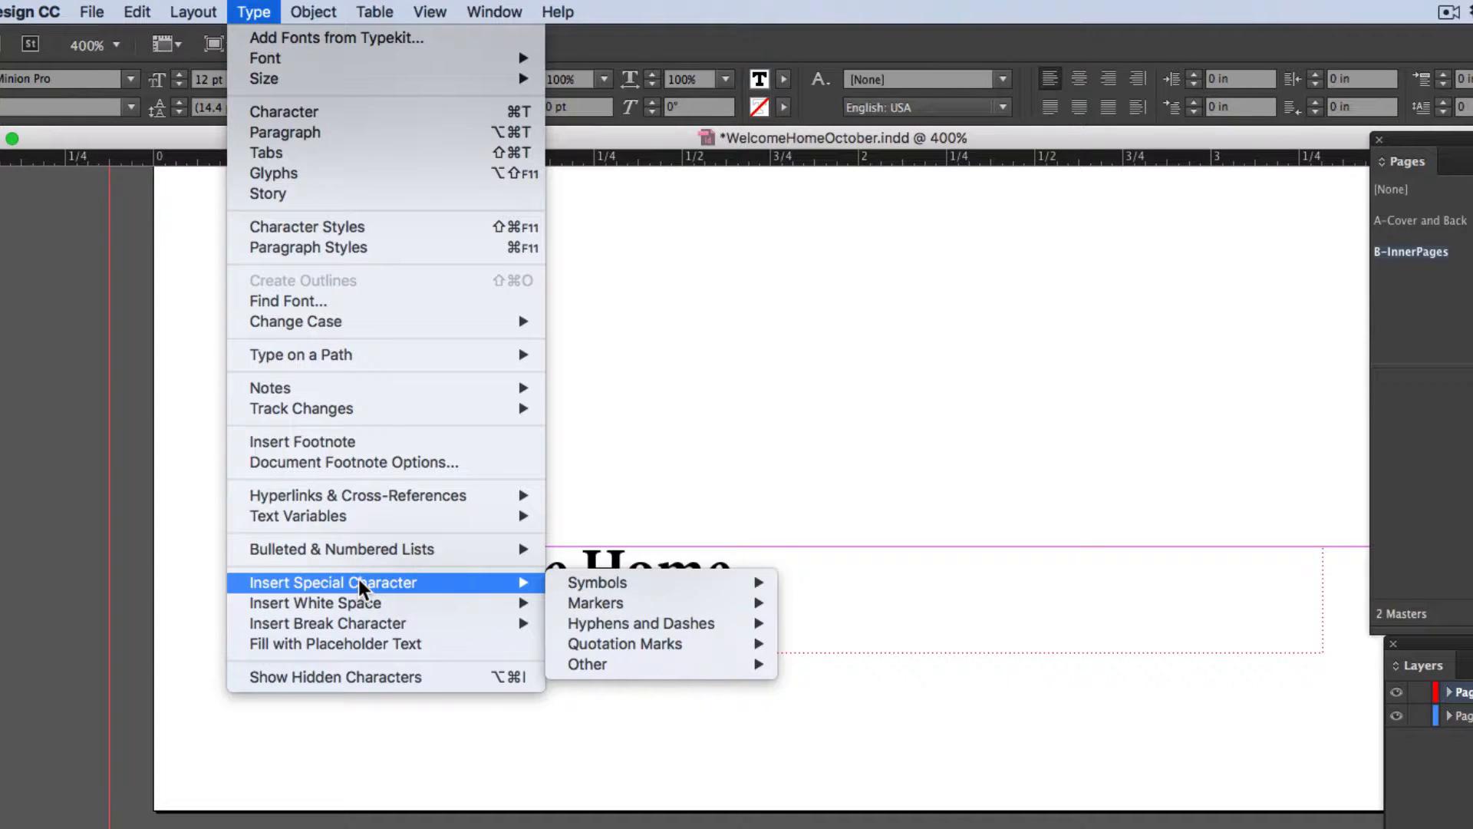
mouse_move(604, 604)
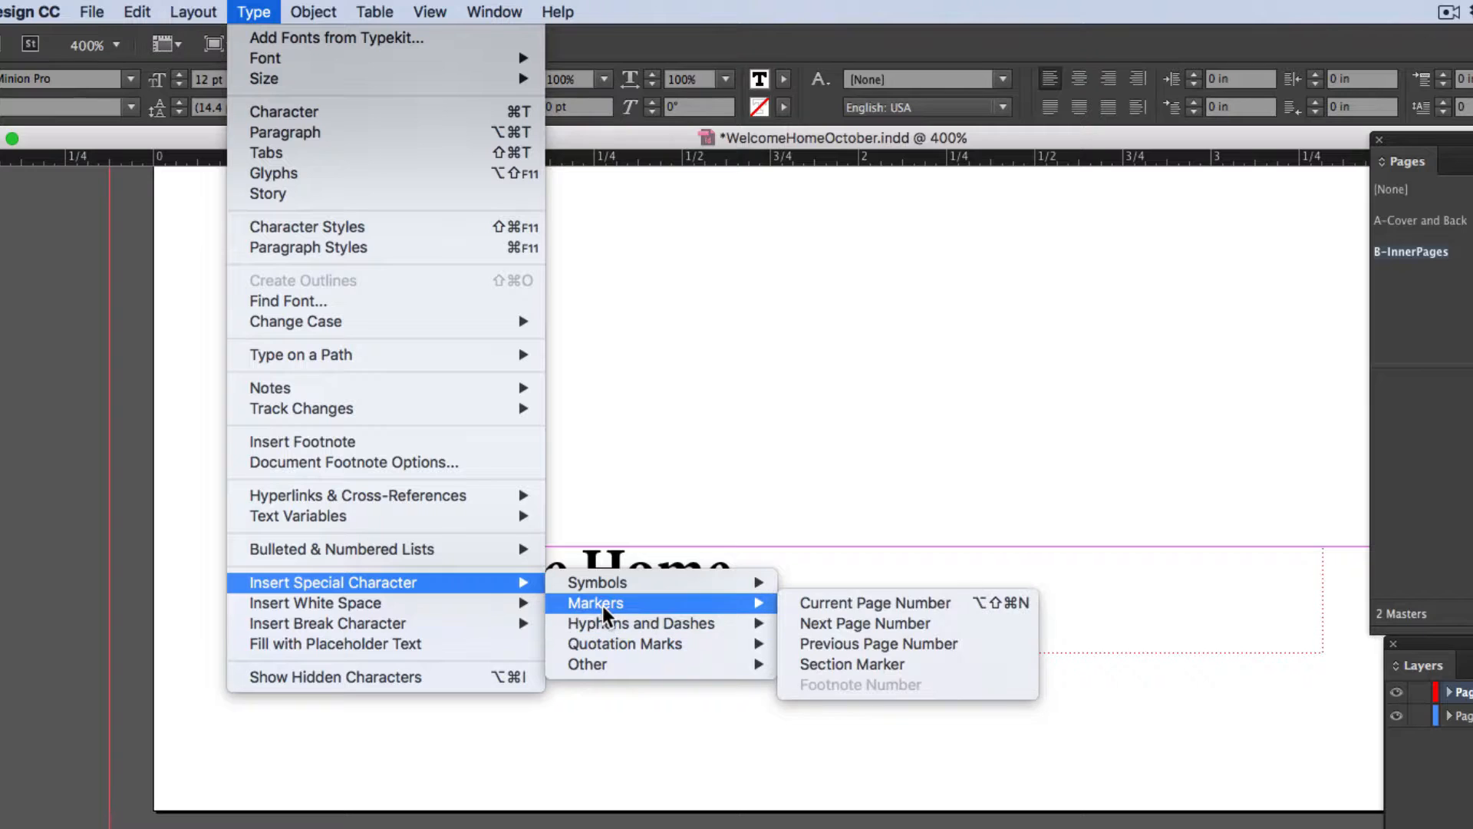
click(860, 606)
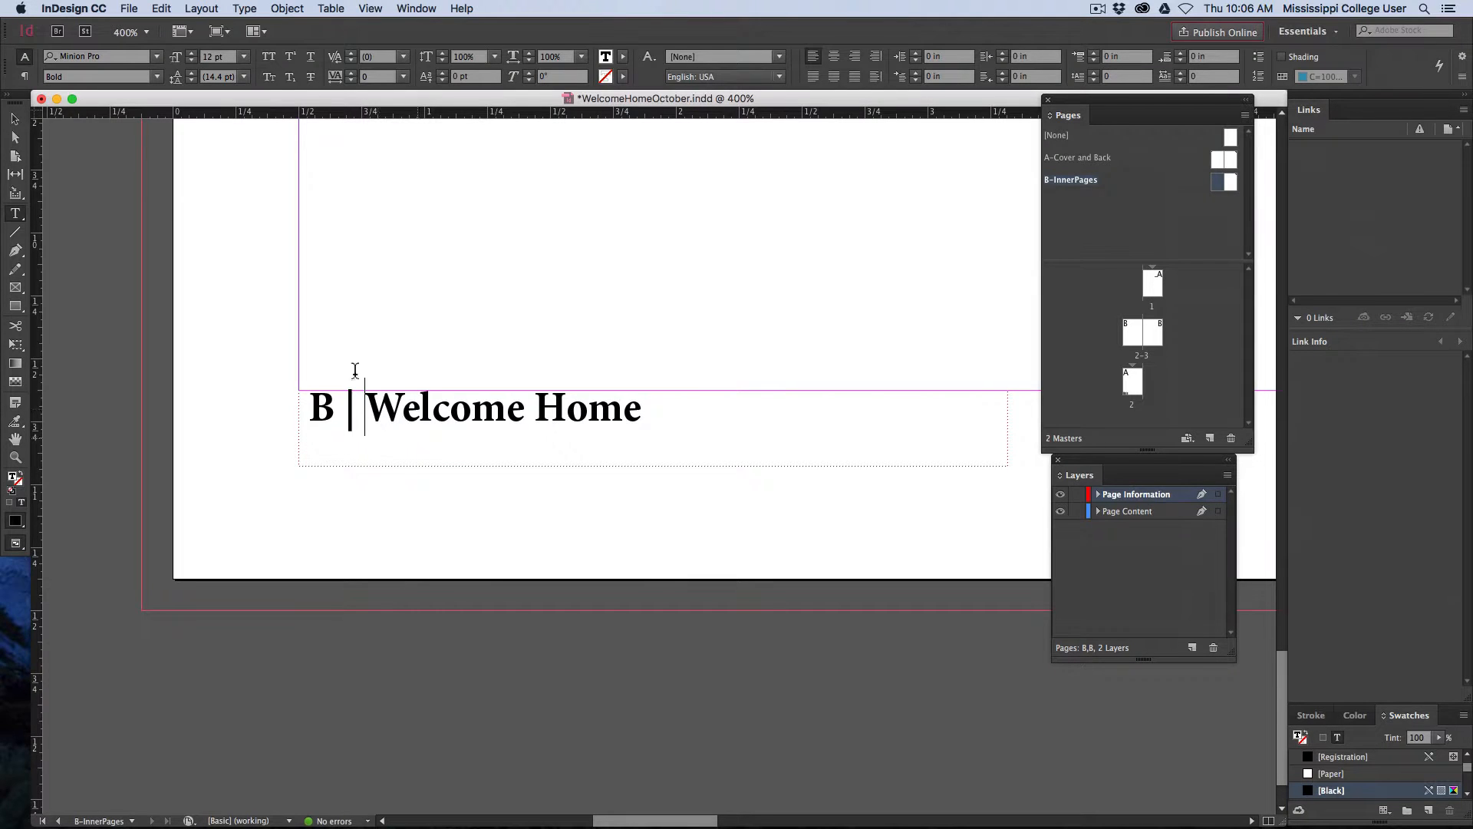
click(14, 119)
click(839, 304)
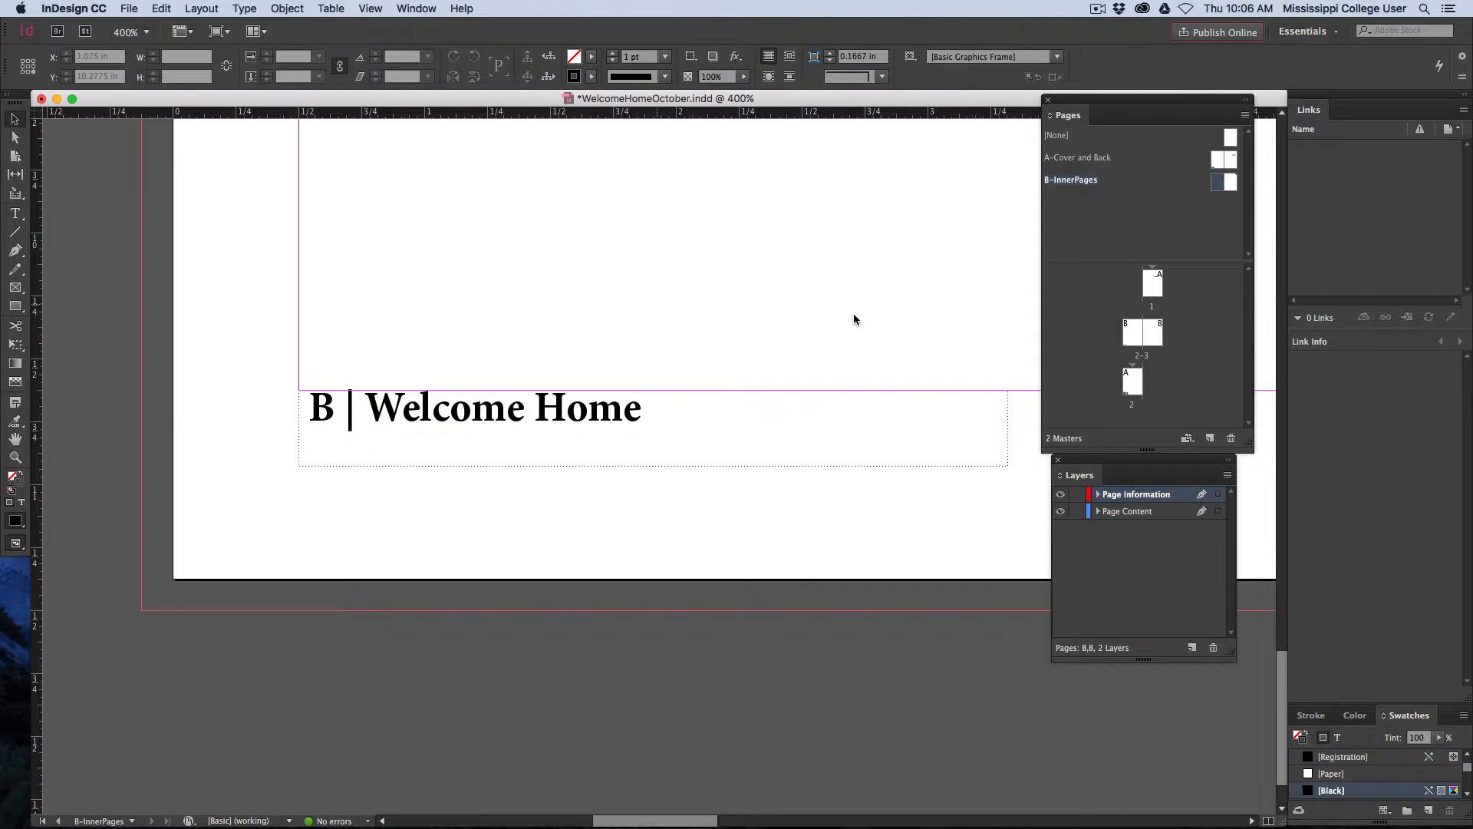
Widen the Welcome Home footer text frame on the right master page by extending its inner edge toward the spine
scroll(854, 319, right, 5)
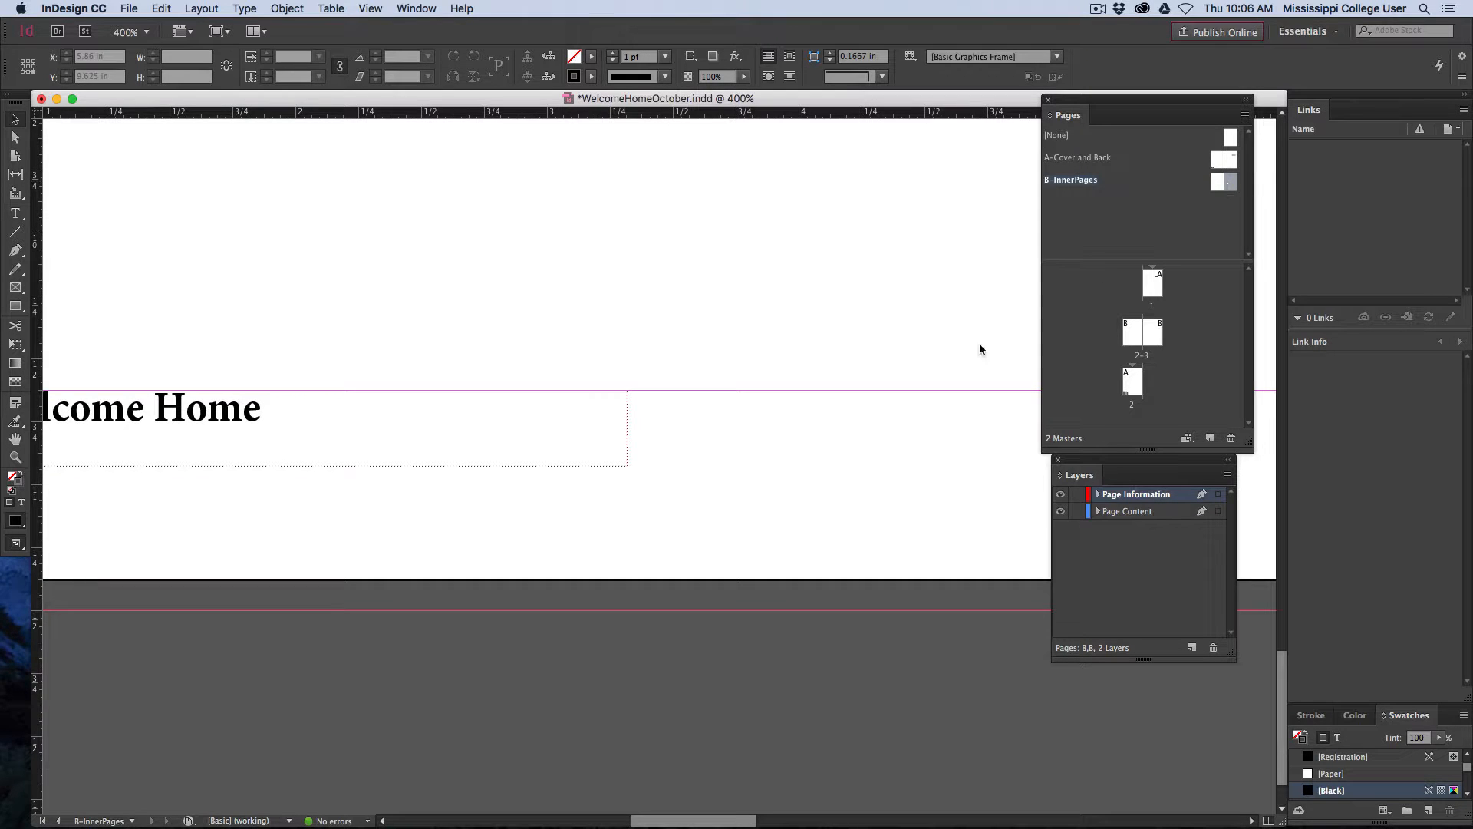
scroll(885, 410, right, 20)
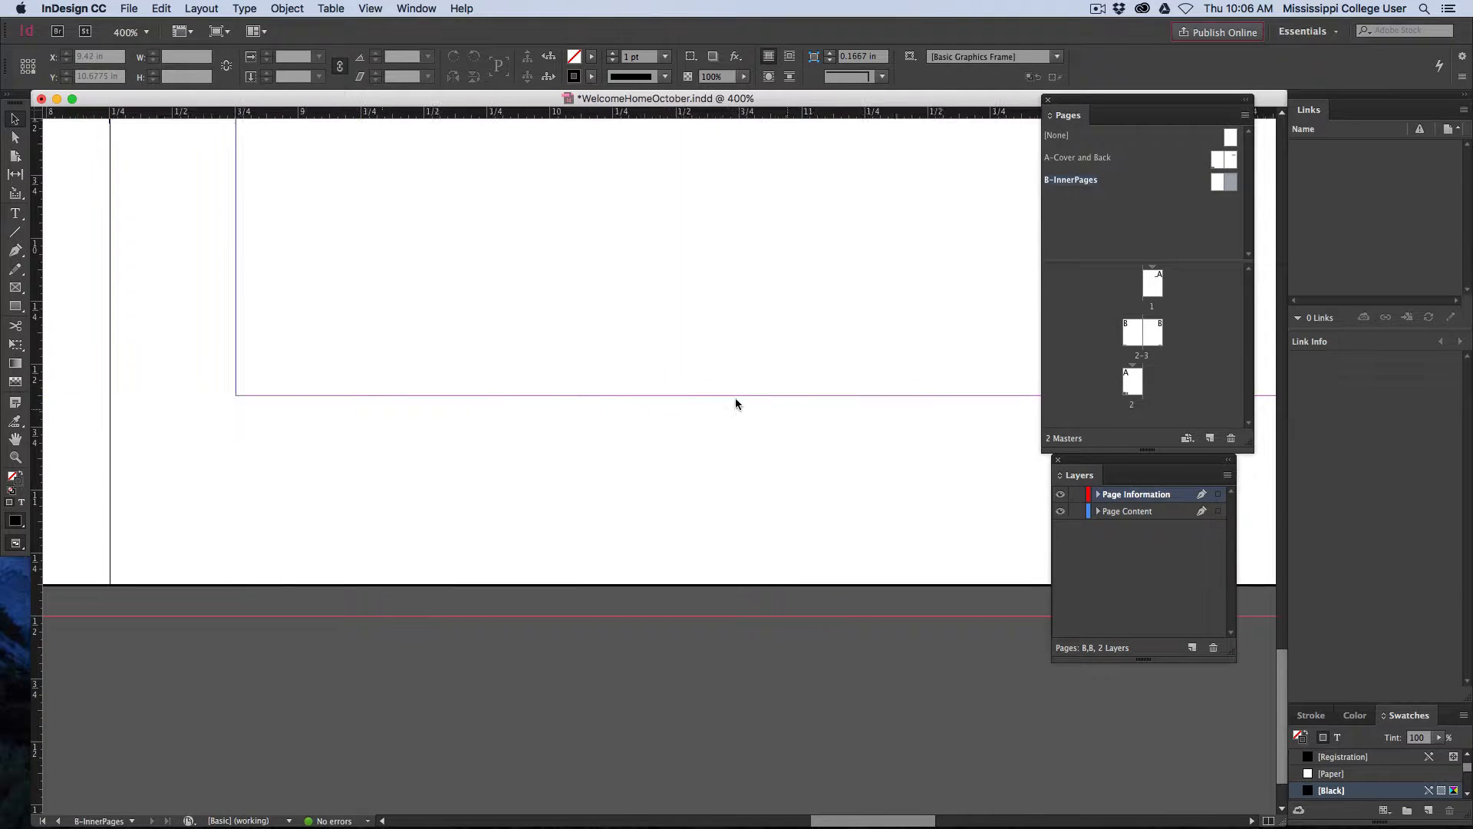
scroll(332, 416, right, 9)
click(527, 443)
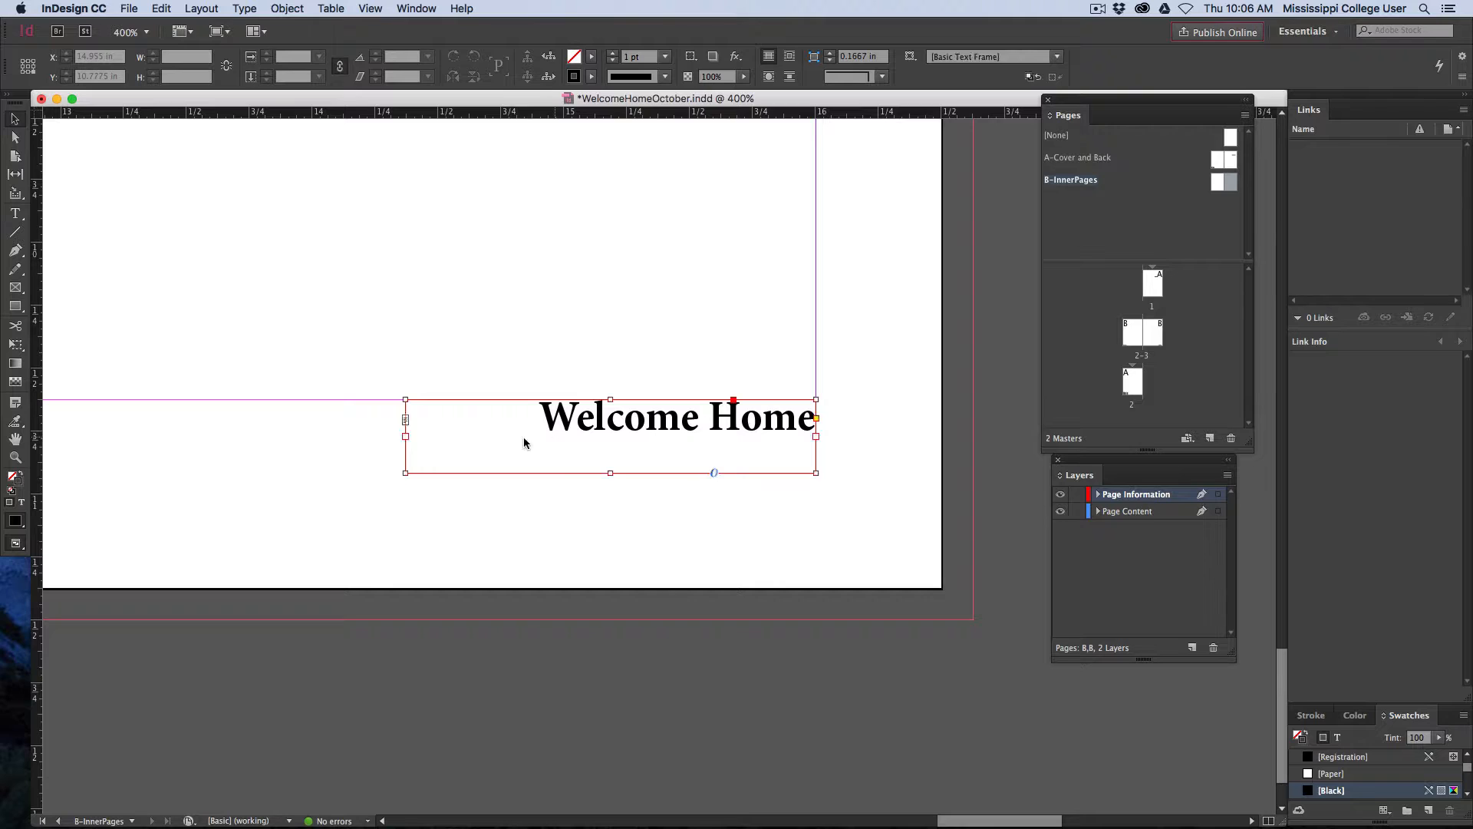
drag(405, 436, 218, 436)
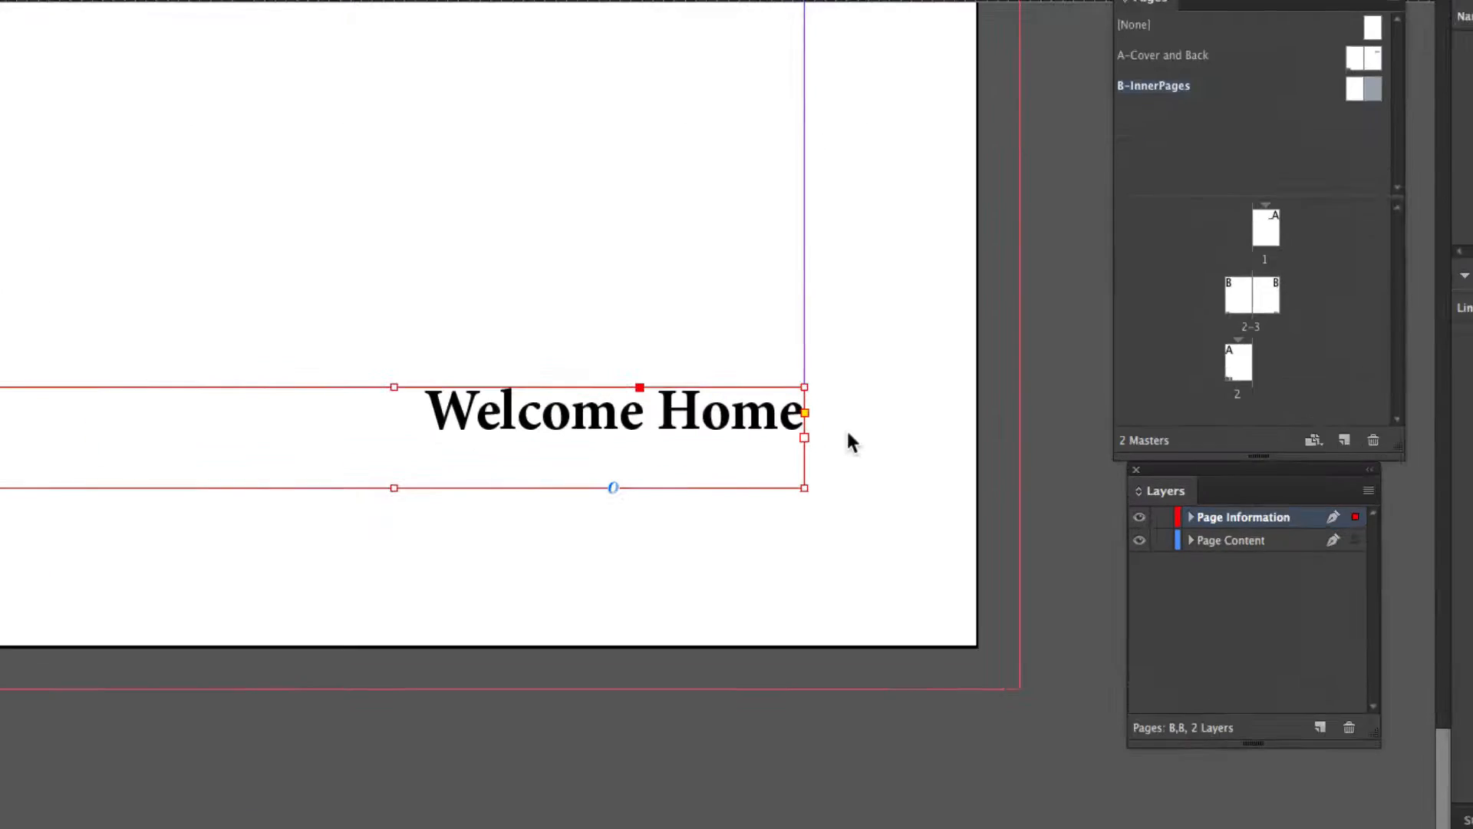
Add a vertical bar separator and a Current Page Number marker after Welcome Home in the right master page's footer
key(t)
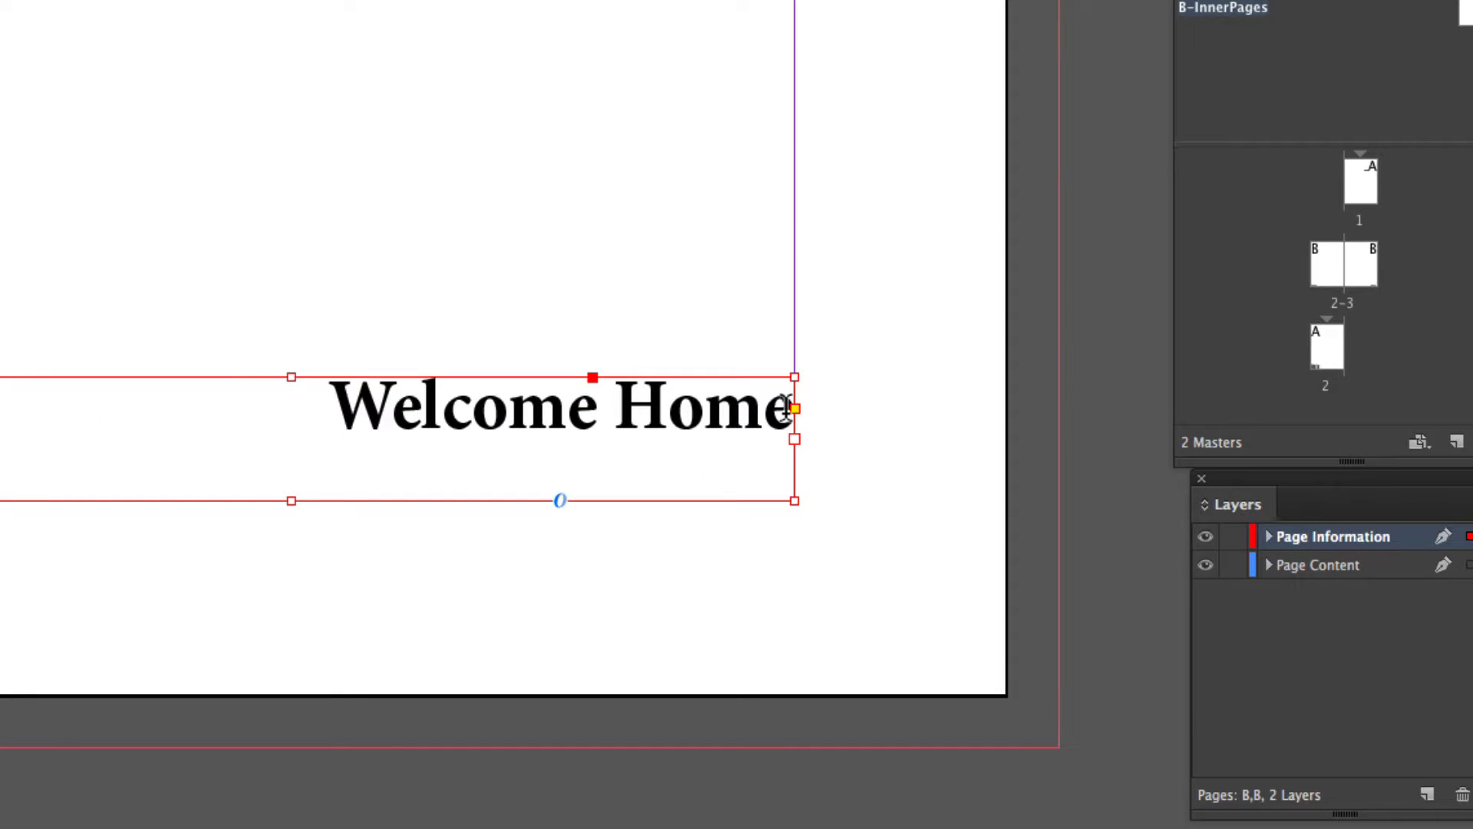
click(787, 405)
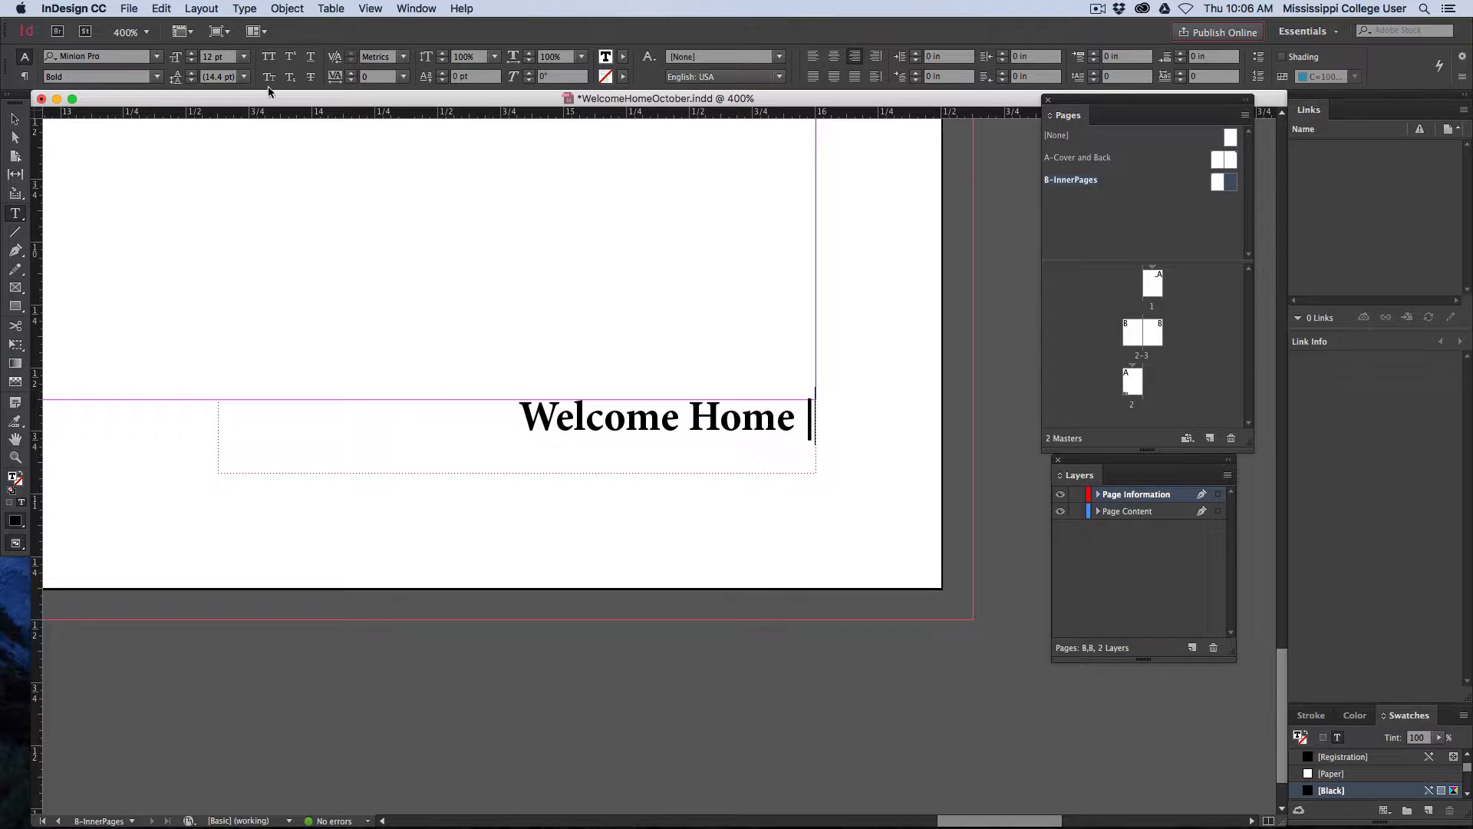
click(246, 10)
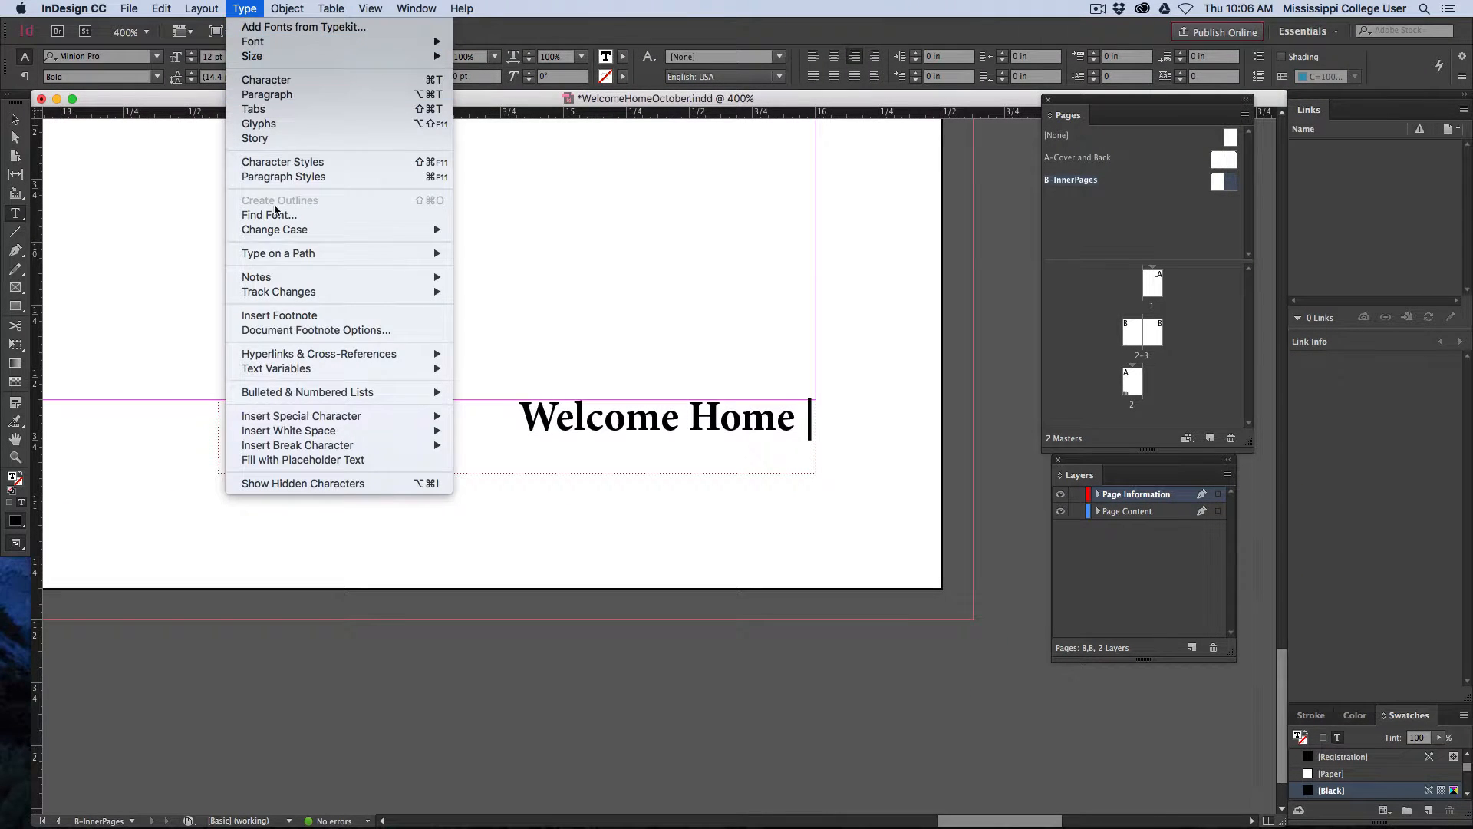
mouse_move(323, 418)
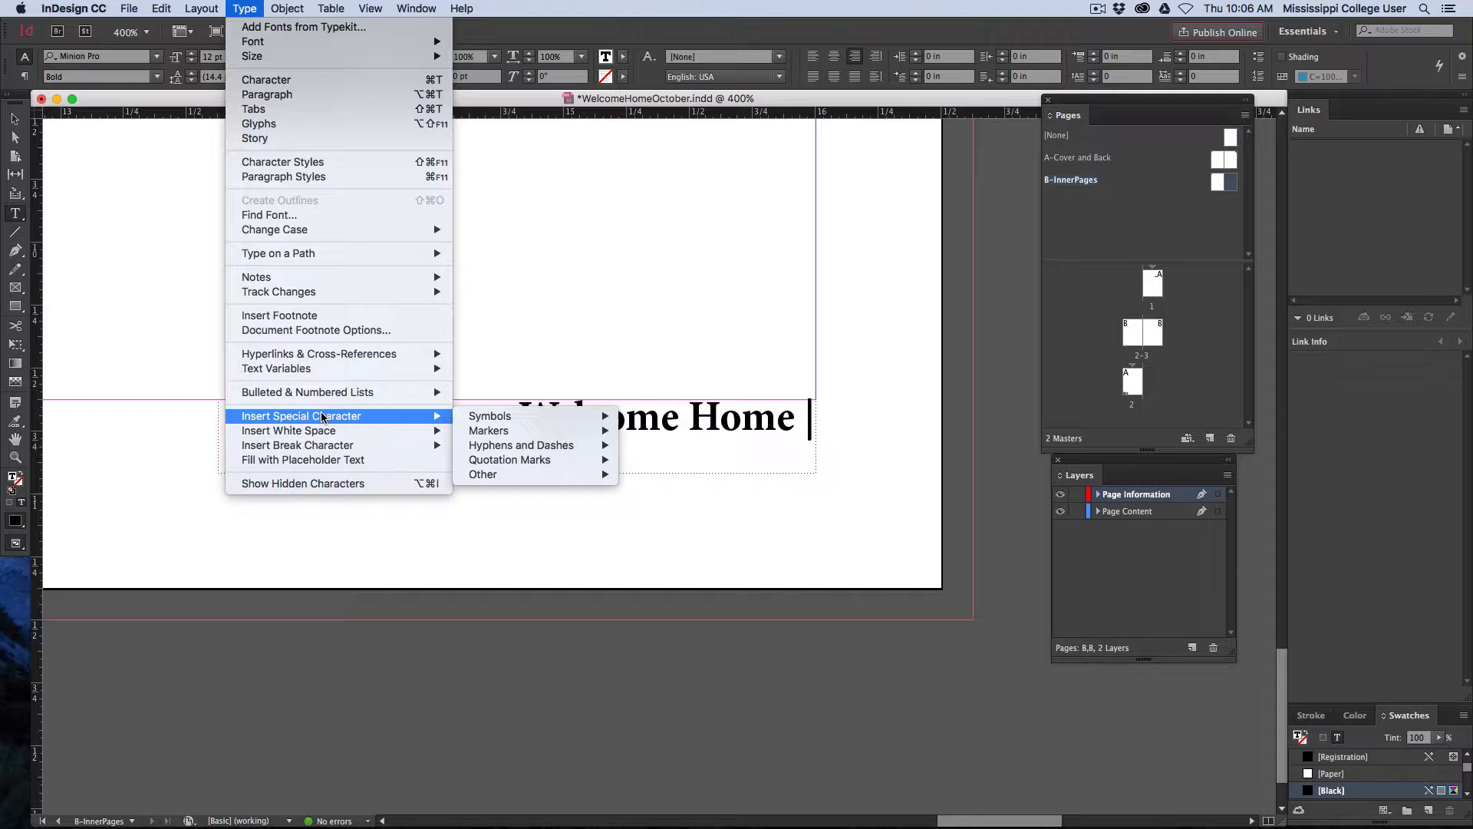
mouse_move(502, 432)
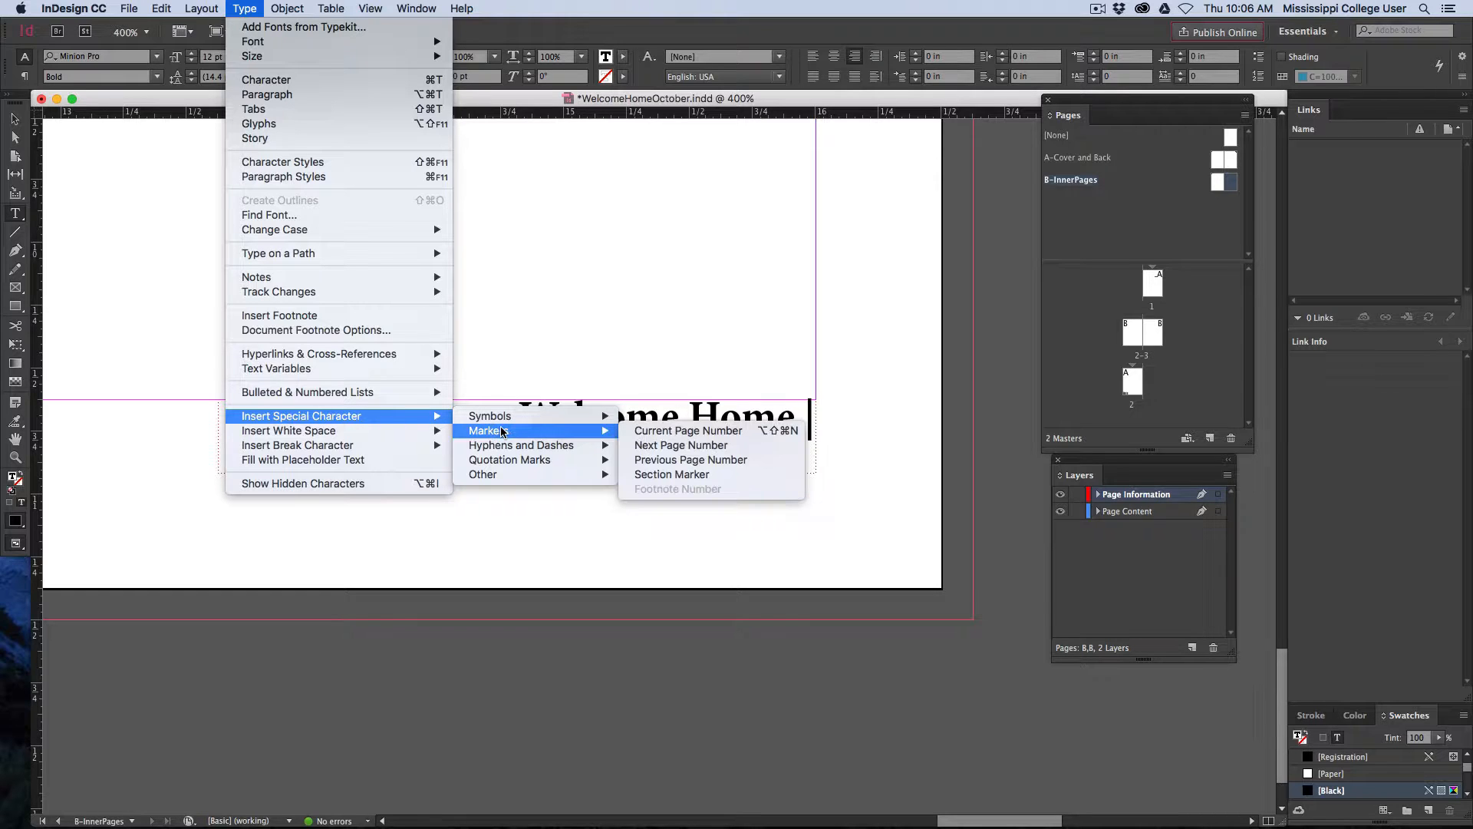
click(672, 434)
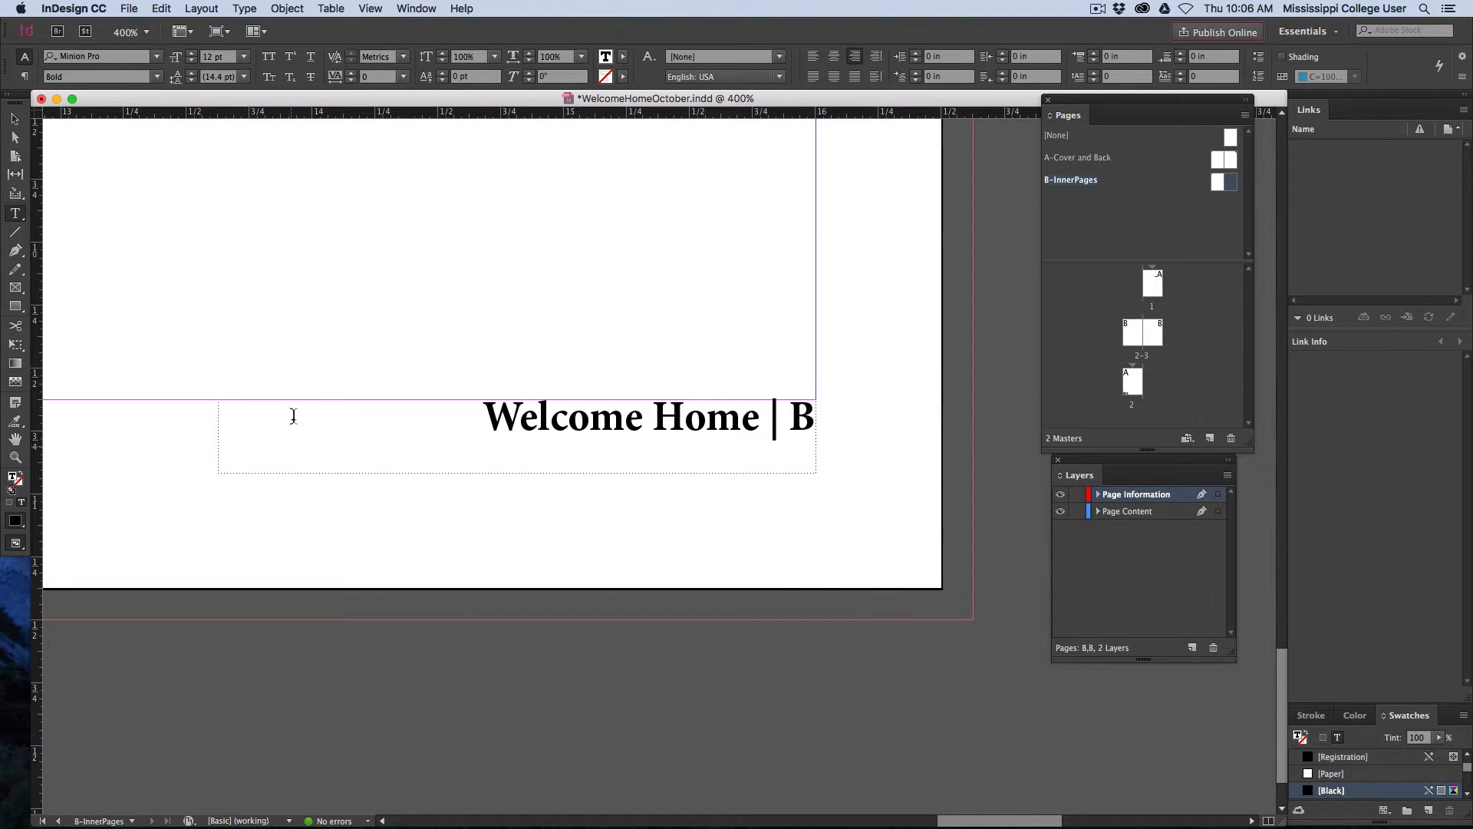
Insert a Section Marker followed by an en dash before Welcome Home in the right master page's footer
click(485, 459)
text(-)
key(Left)
click(447, 422)
click(244, 9)
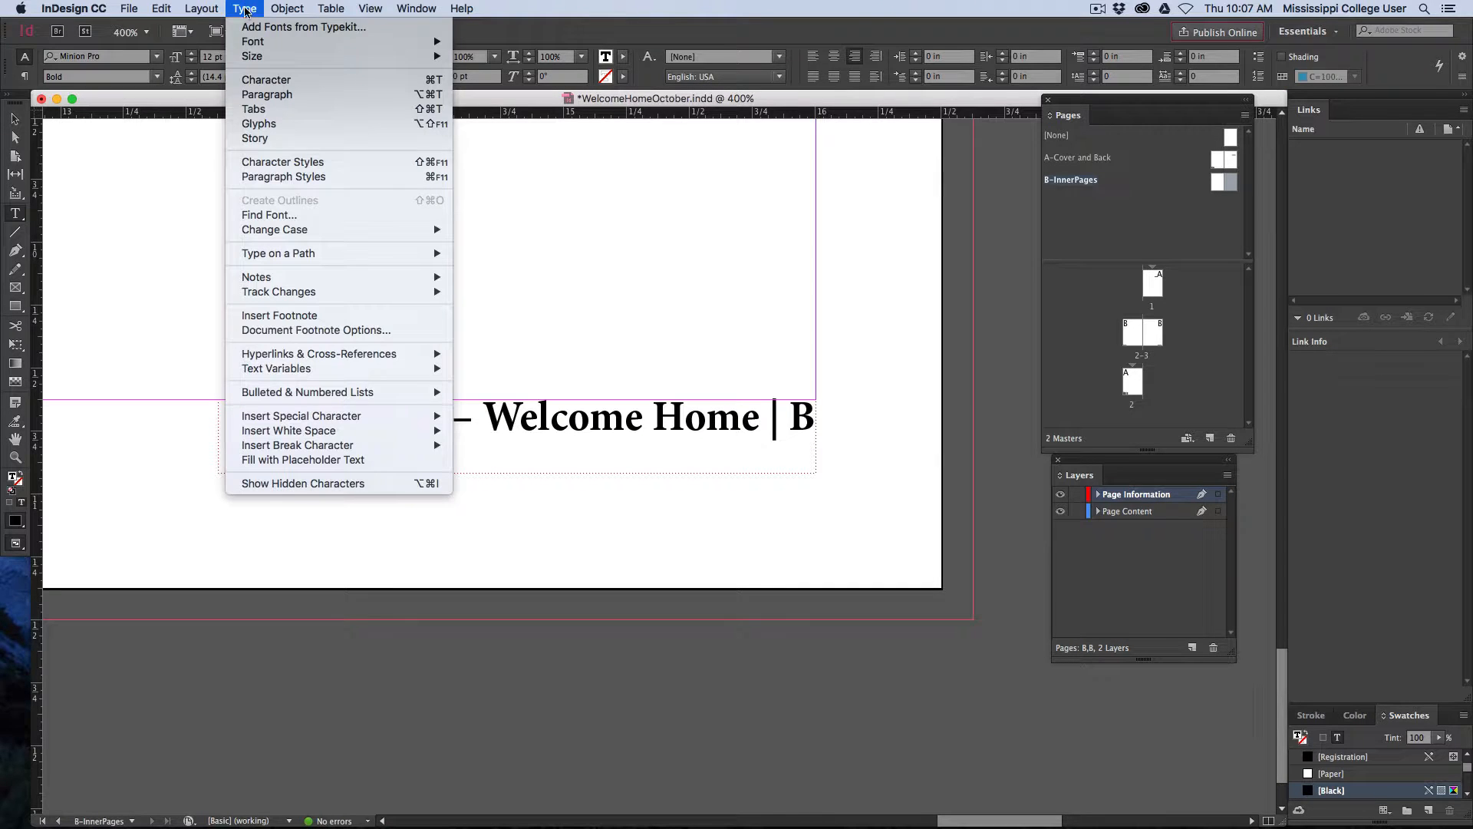
mouse_move(333, 419)
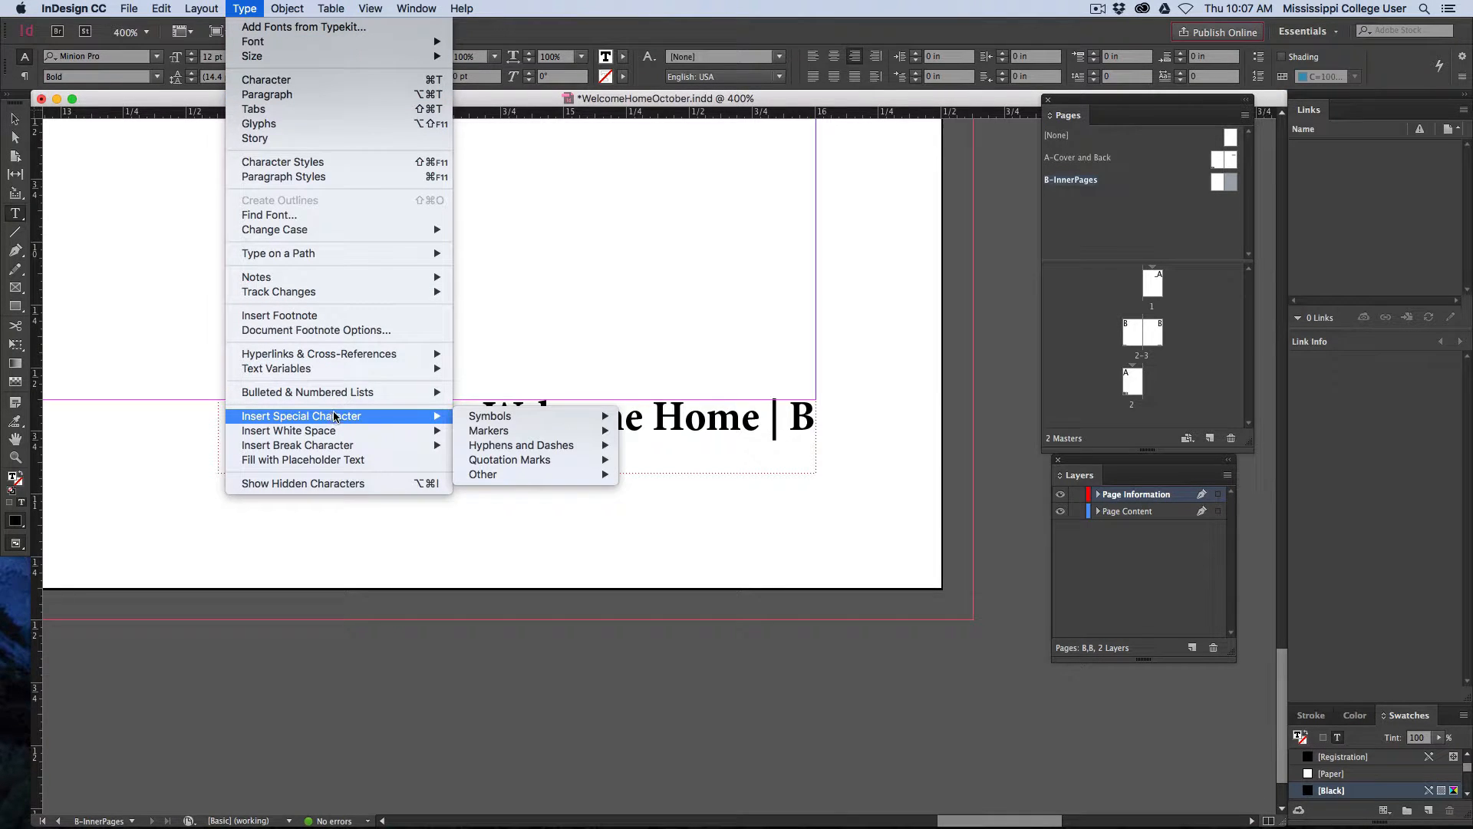
mouse_move(506, 434)
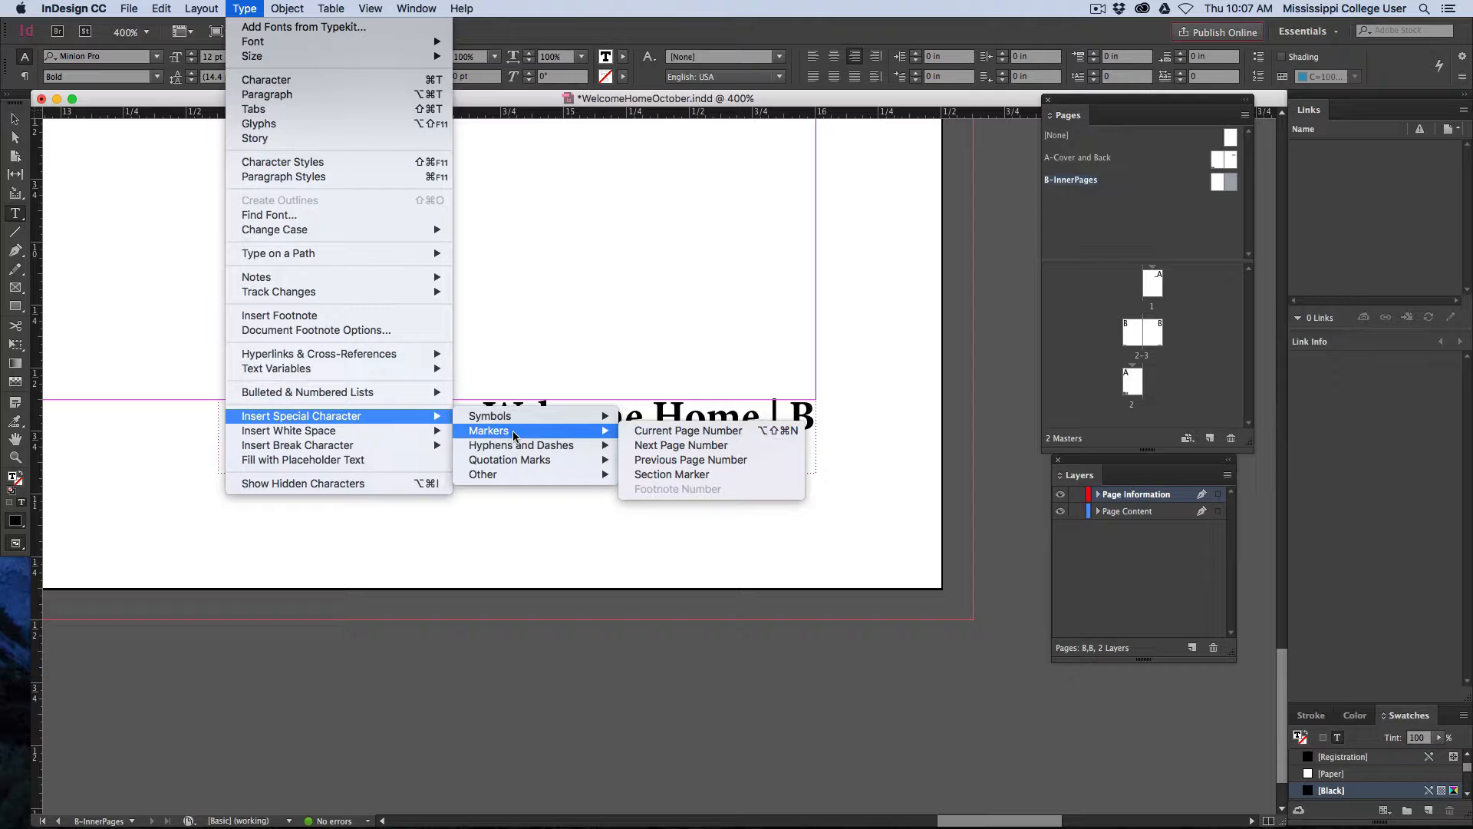
click(679, 474)
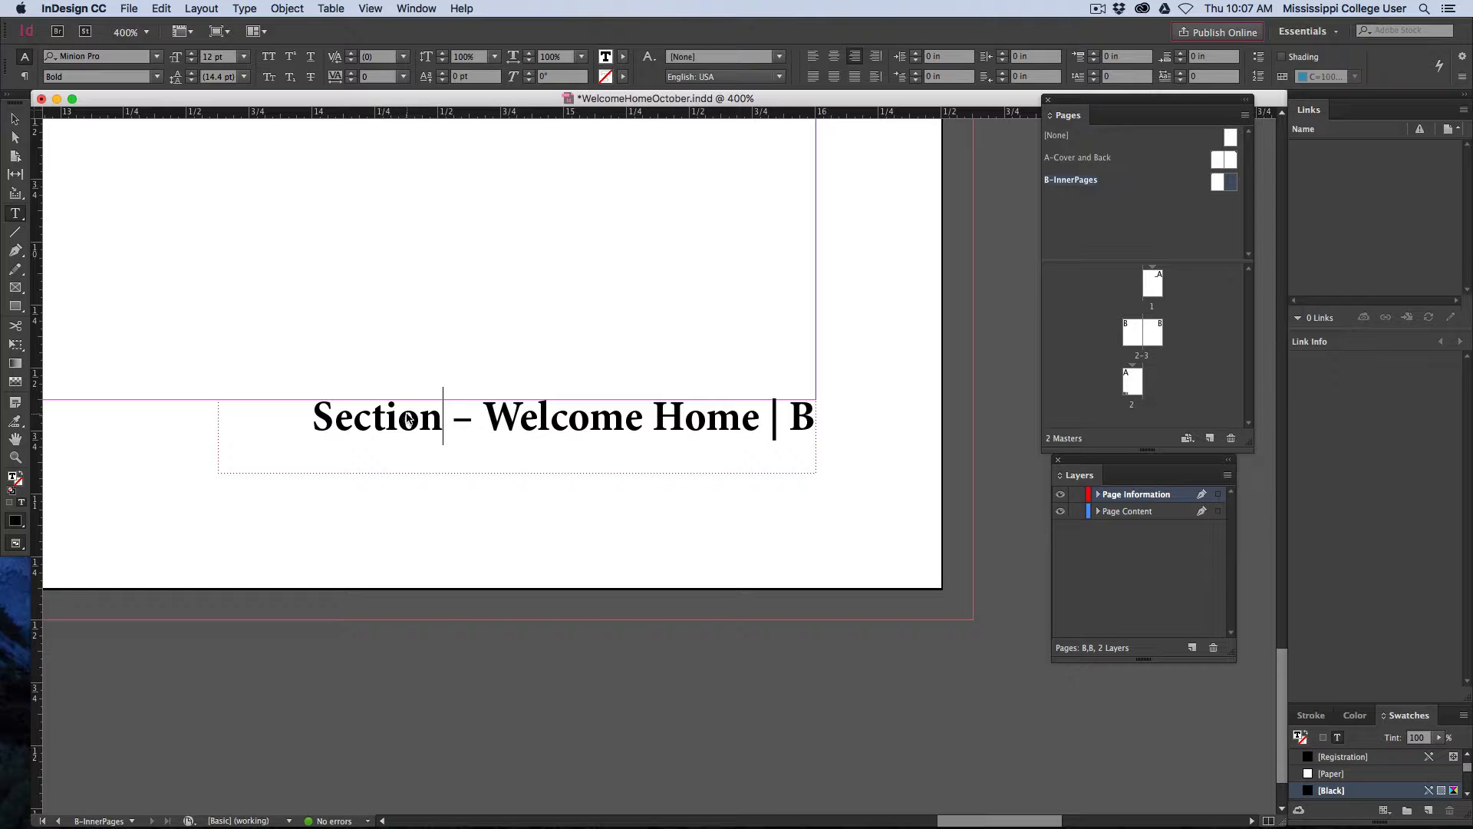
click(14, 119)
click(349, 366)
Add an en dash and a Section Marker after Welcome Home in the left master page's footer
scroll(351, 366, left, 12)
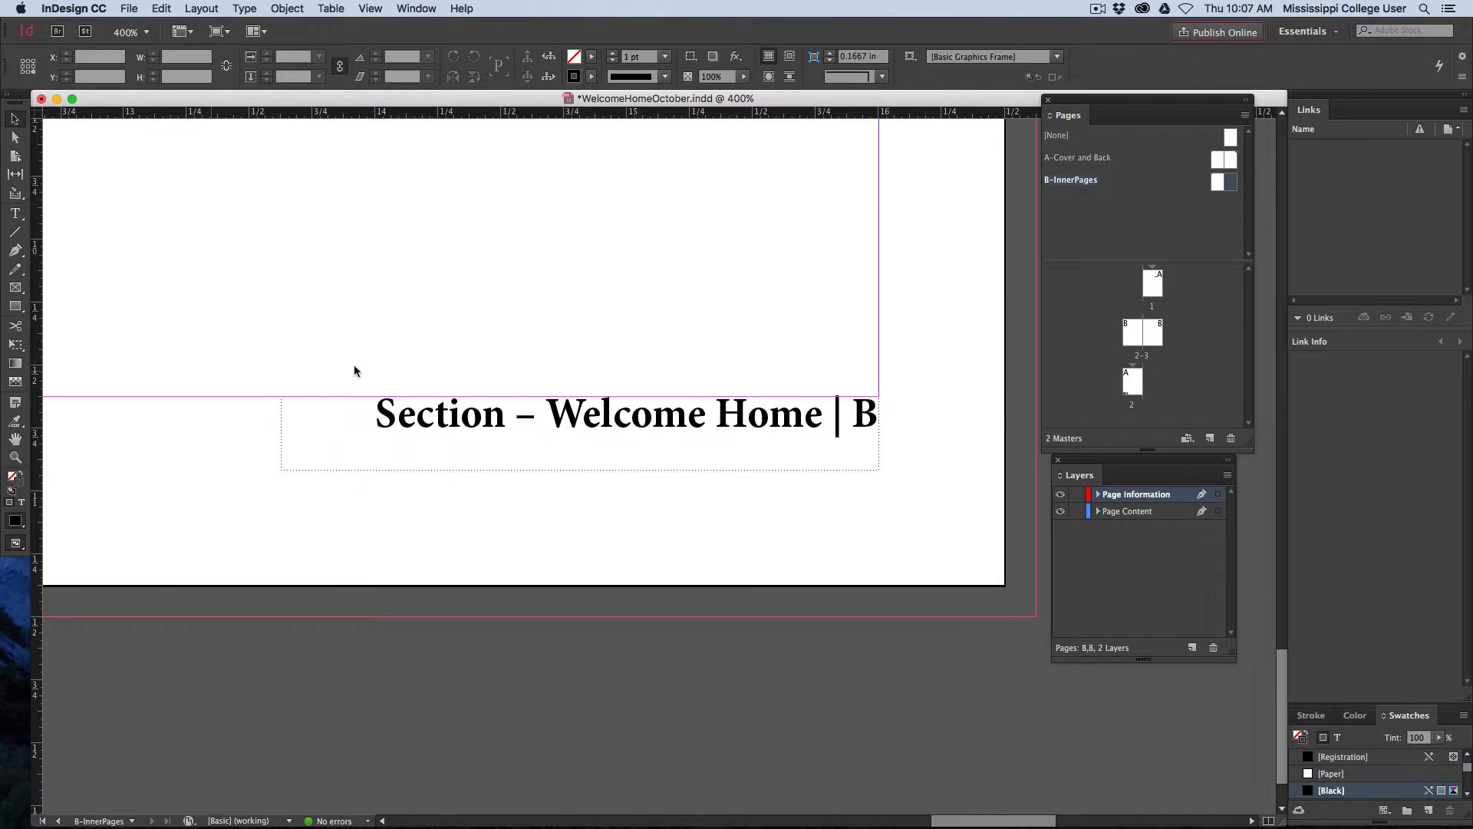
drag(205, 378, 634, 404)
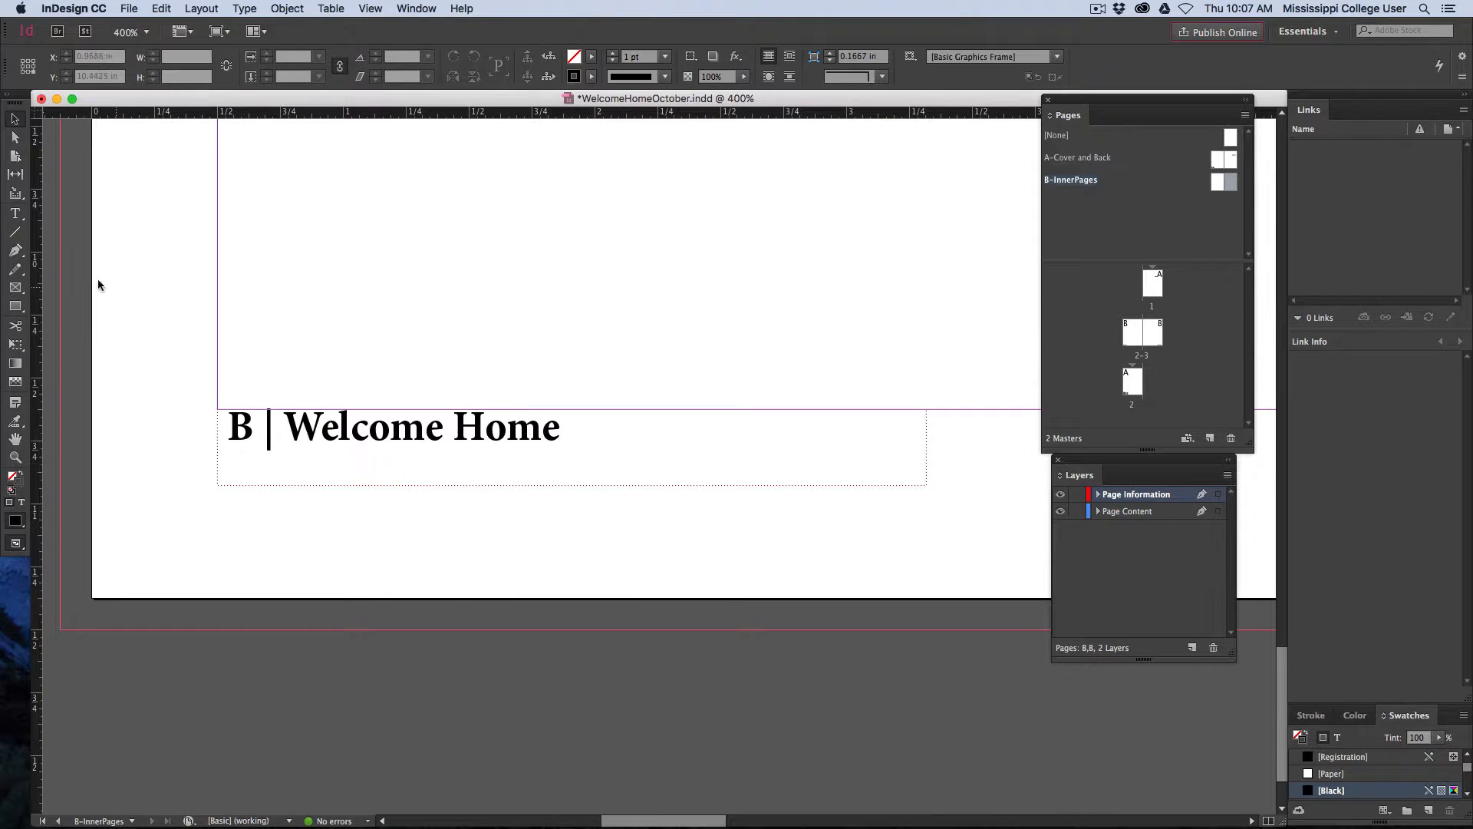
click(14, 212)
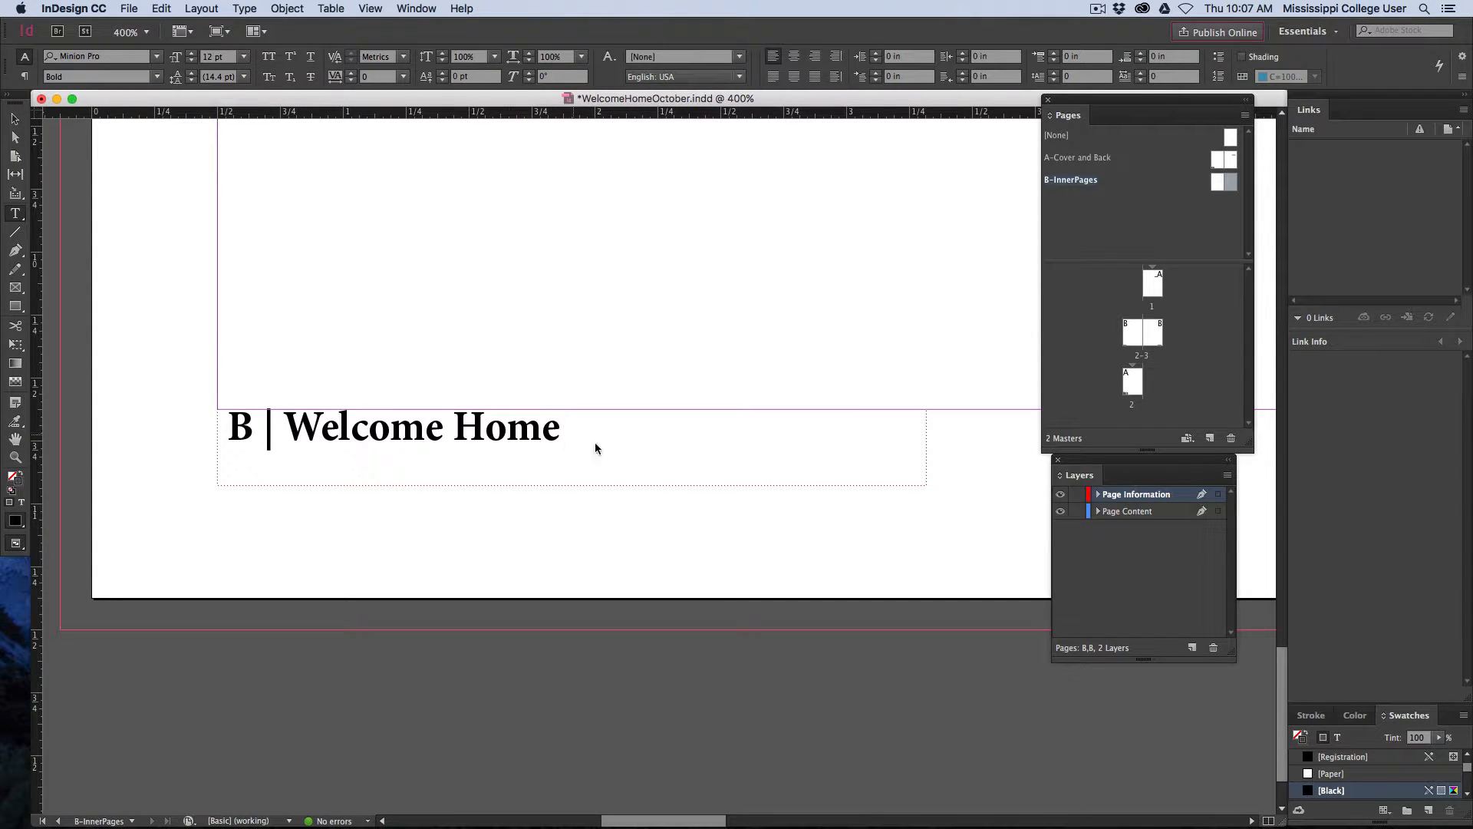
text(–)
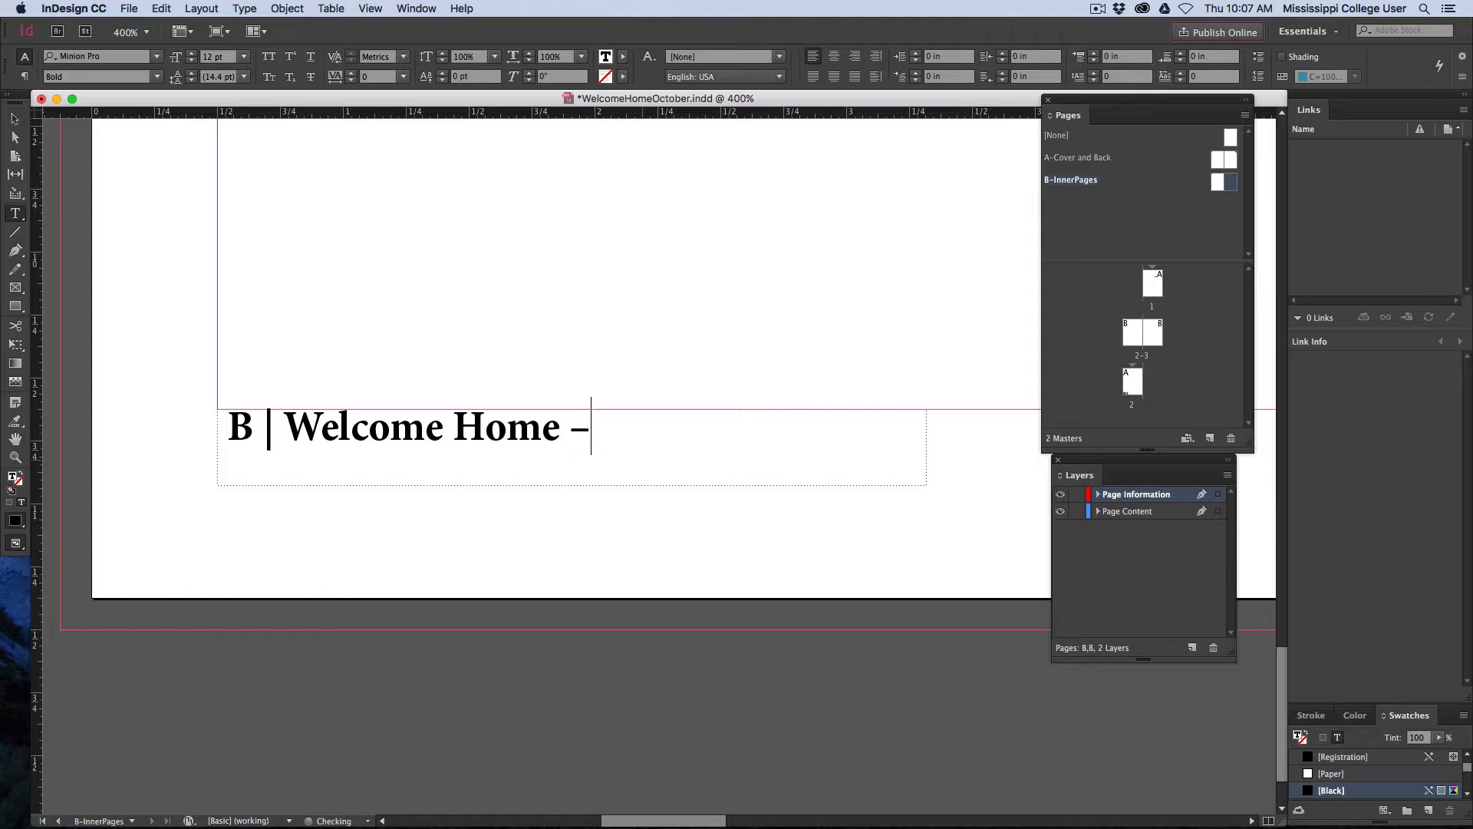
click(244, 9)
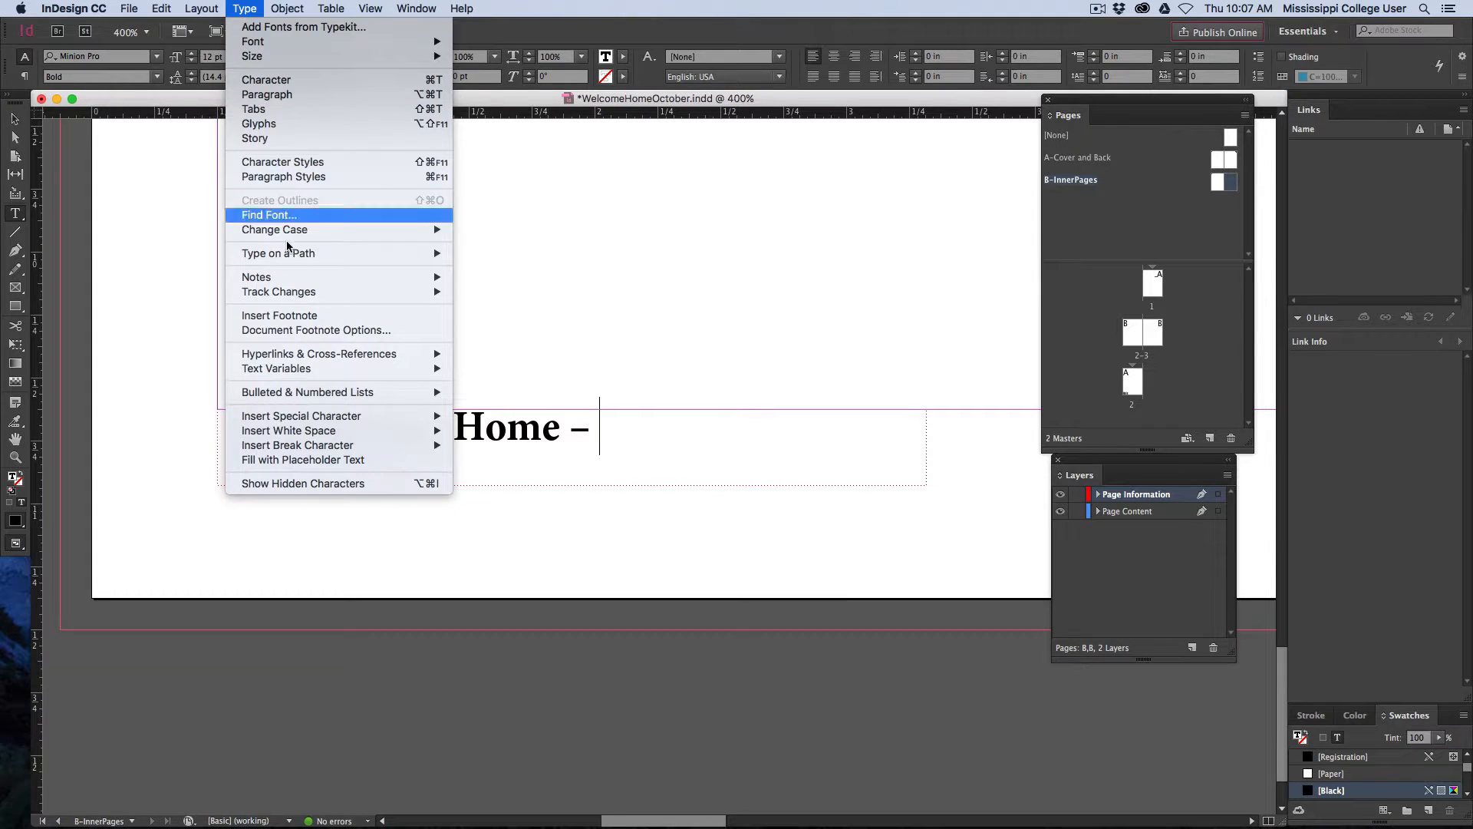
mouse_move(330, 416)
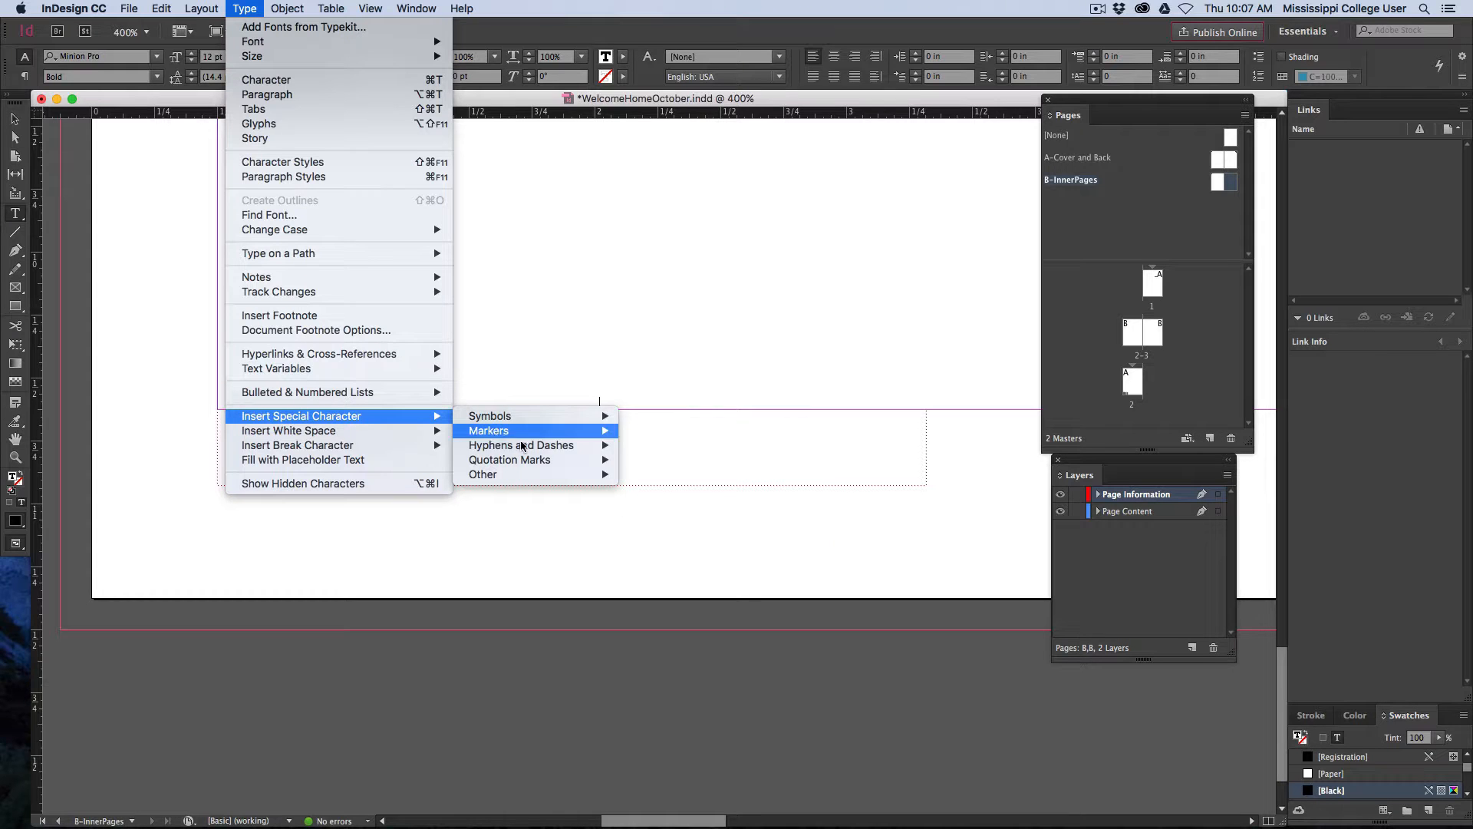
mouse_move(535, 452)
mouse_move(510, 431)
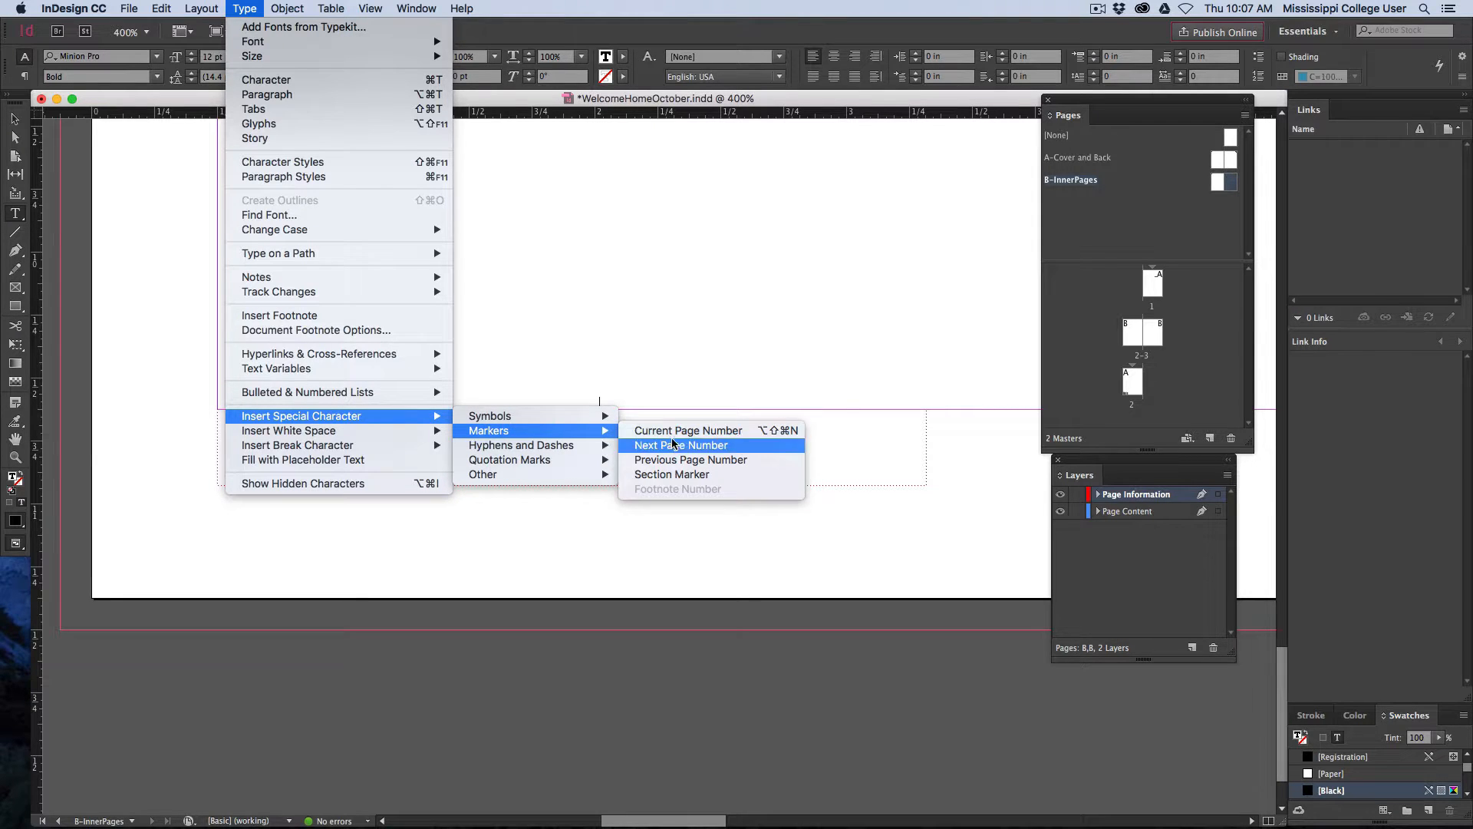
click(685, 475)
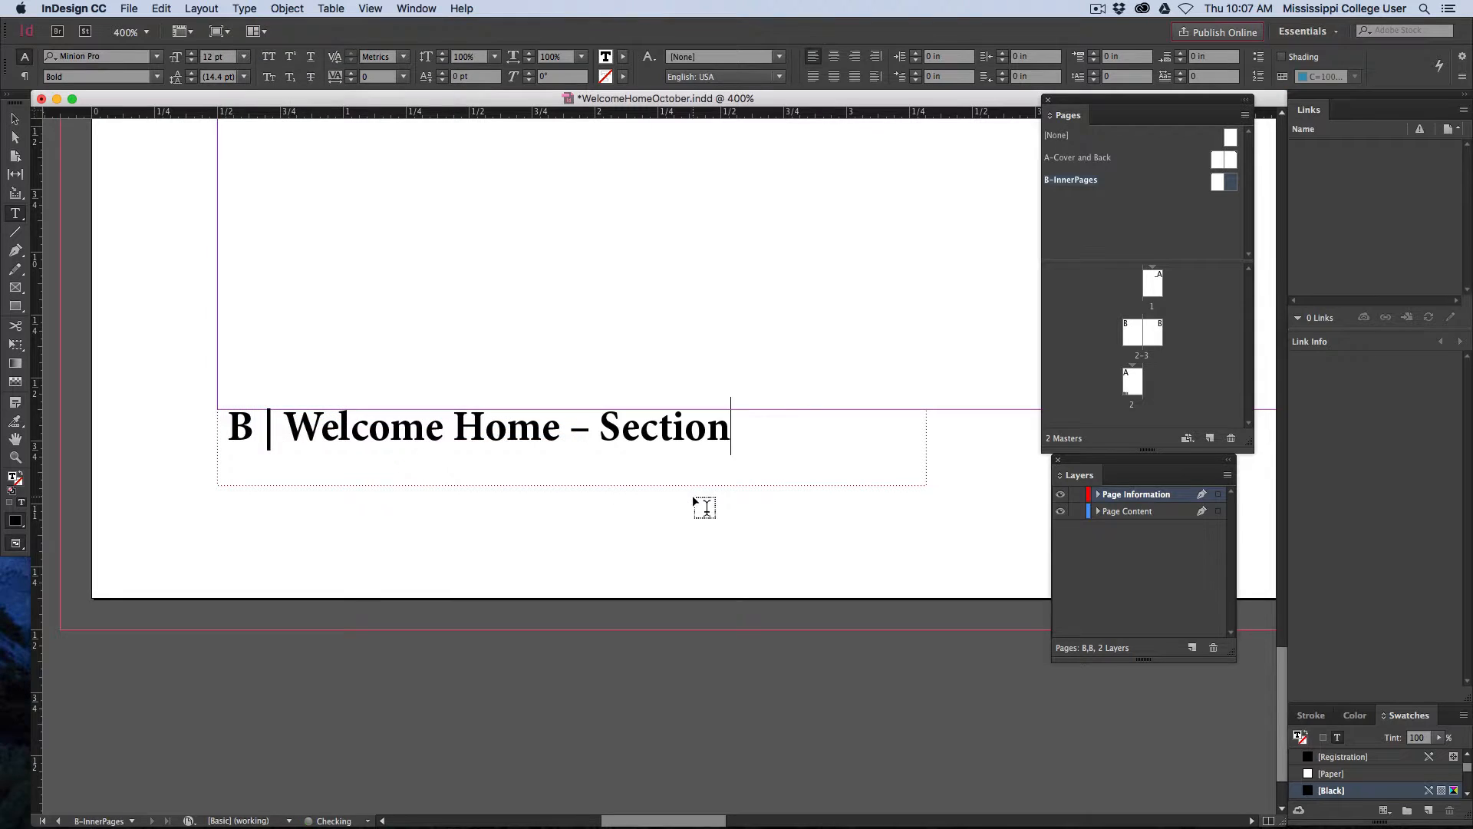
Lock the Page Information layer and make Page Content the active layer
click(15, 119)
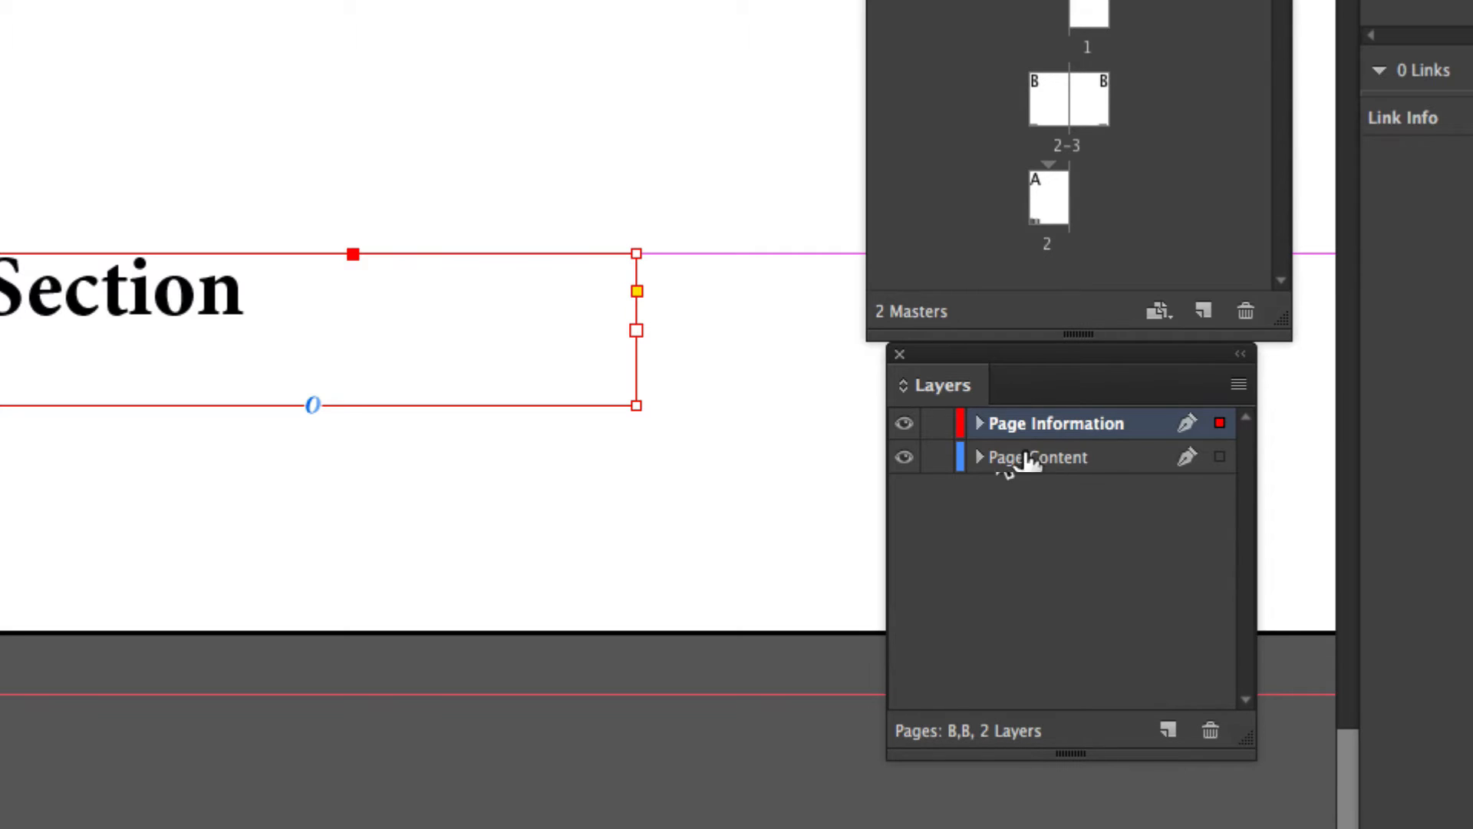
click(937, 424)
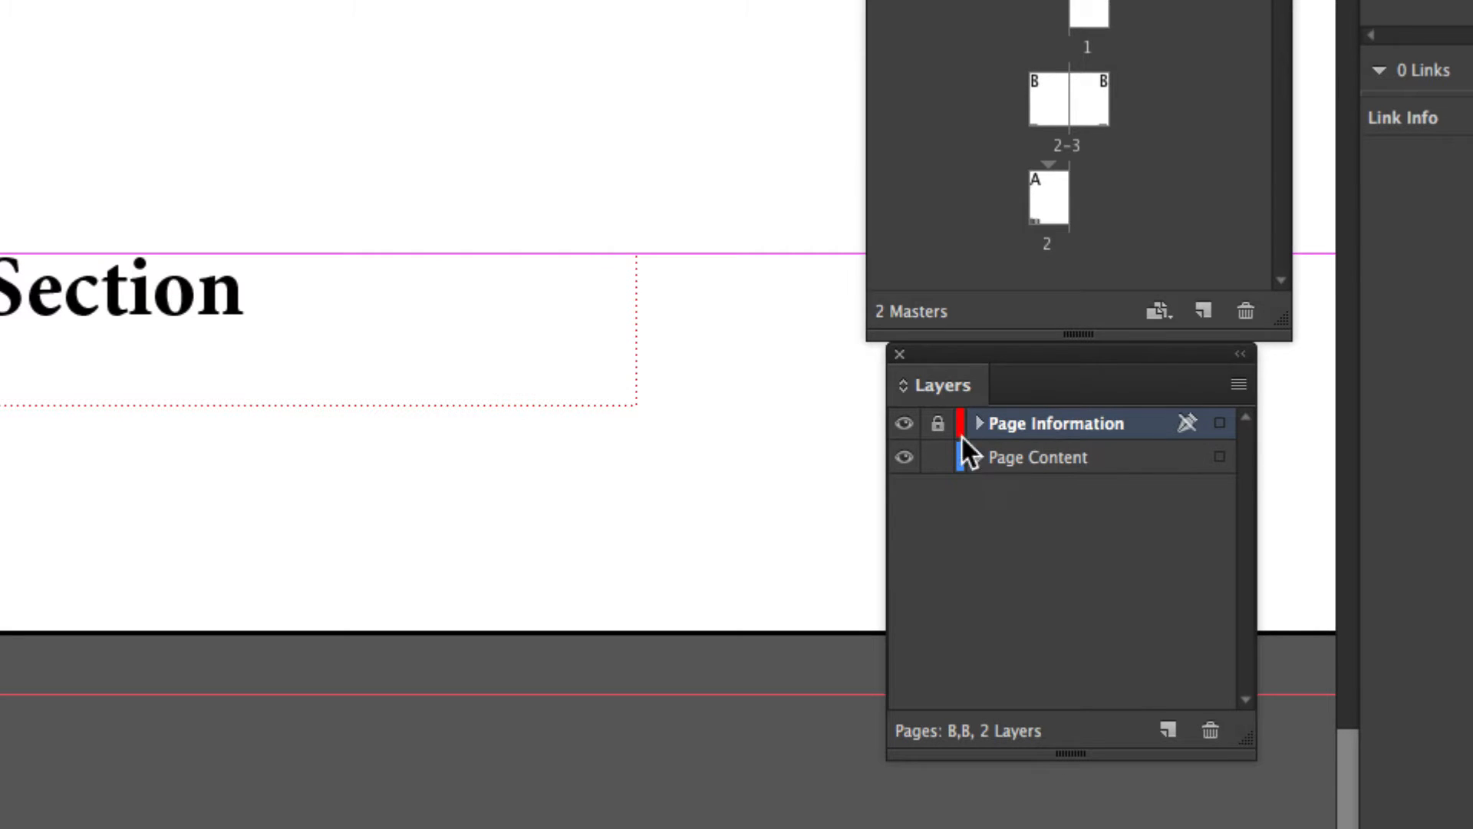
click(1021, 460)
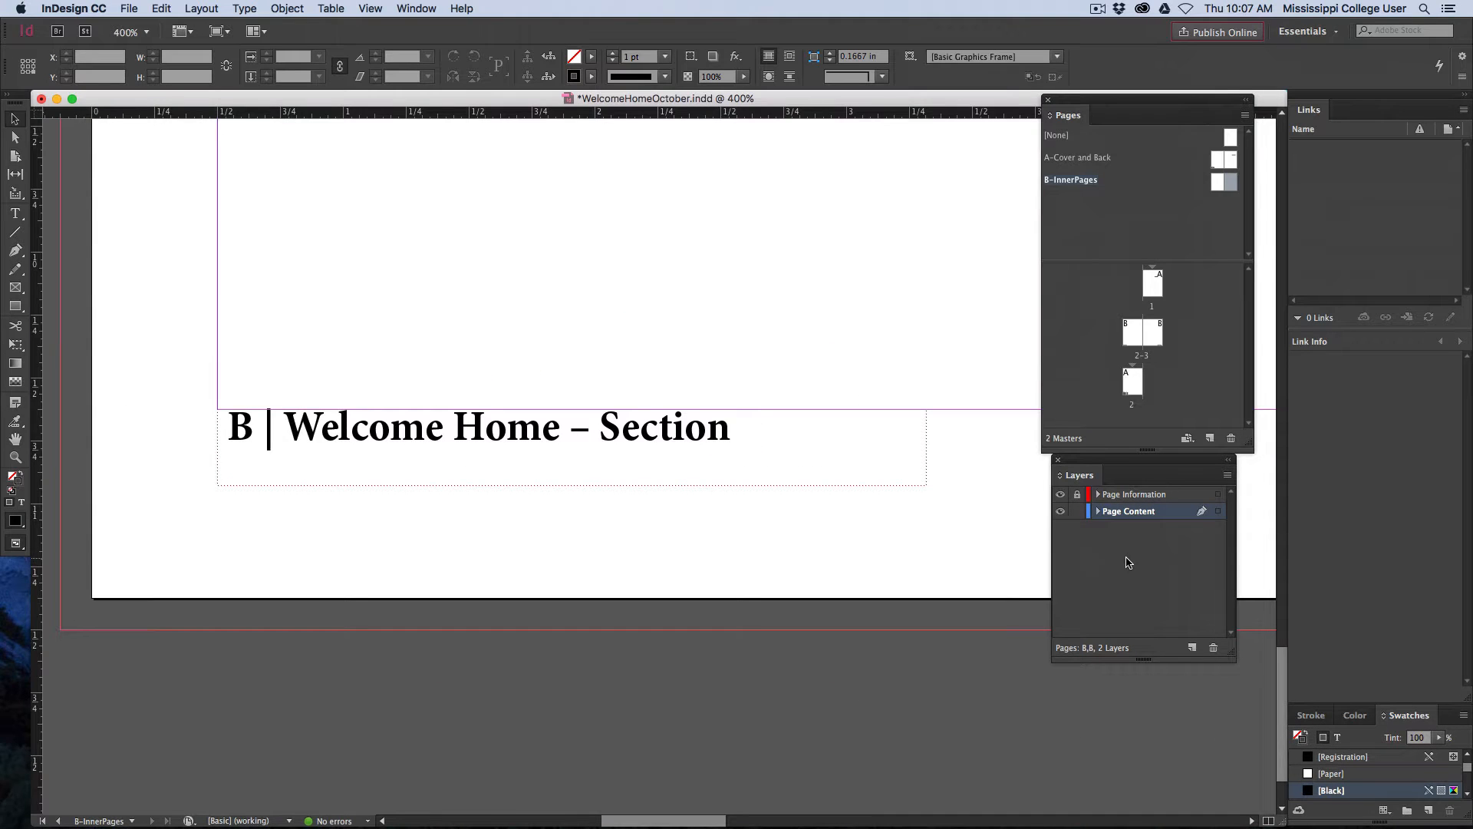
Open the page 2-3 spread at full-page view and examine the footers on both pages
double_click(1133, 334)
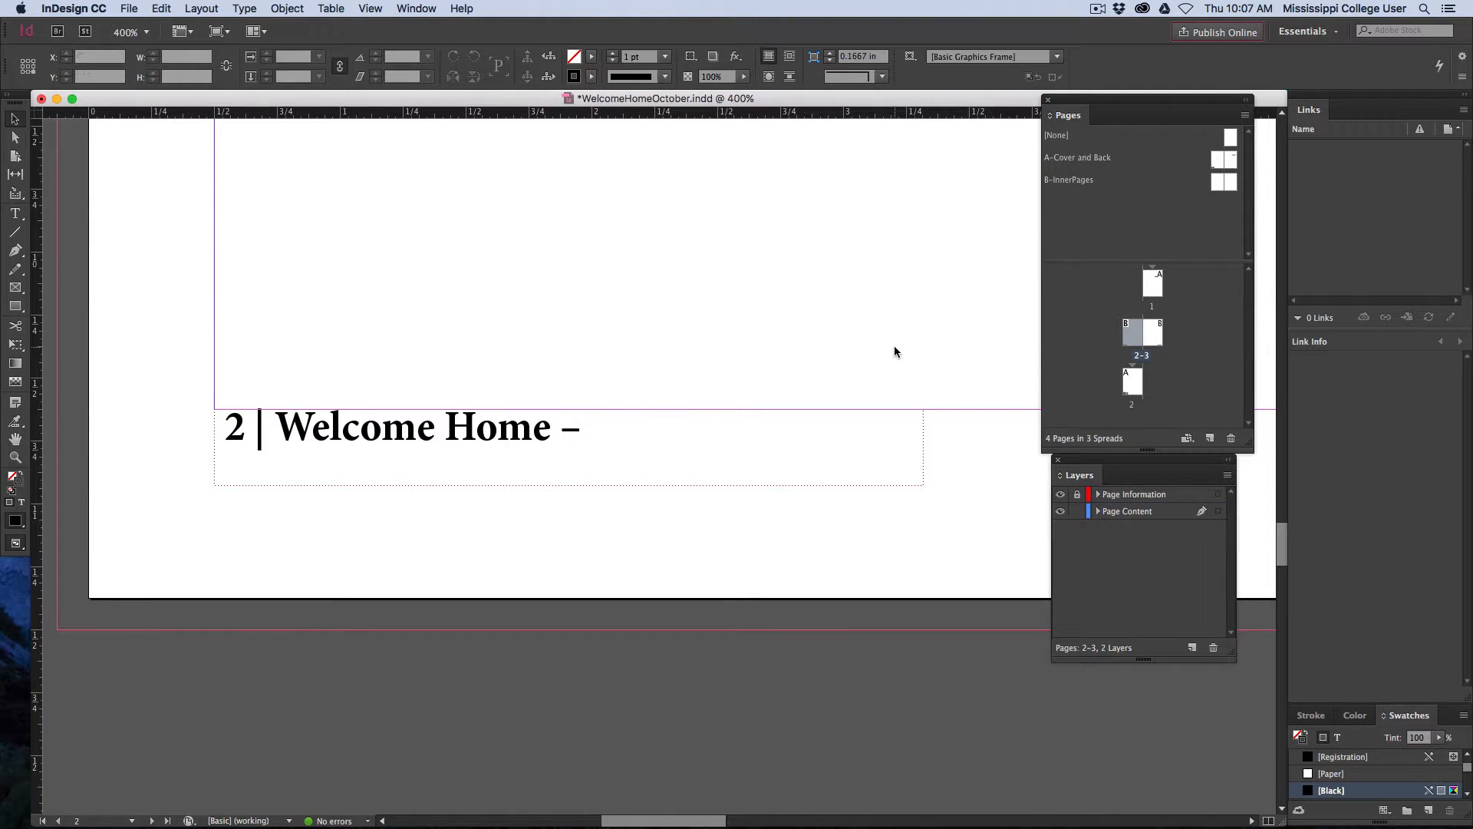
key(super+0)
key(space)
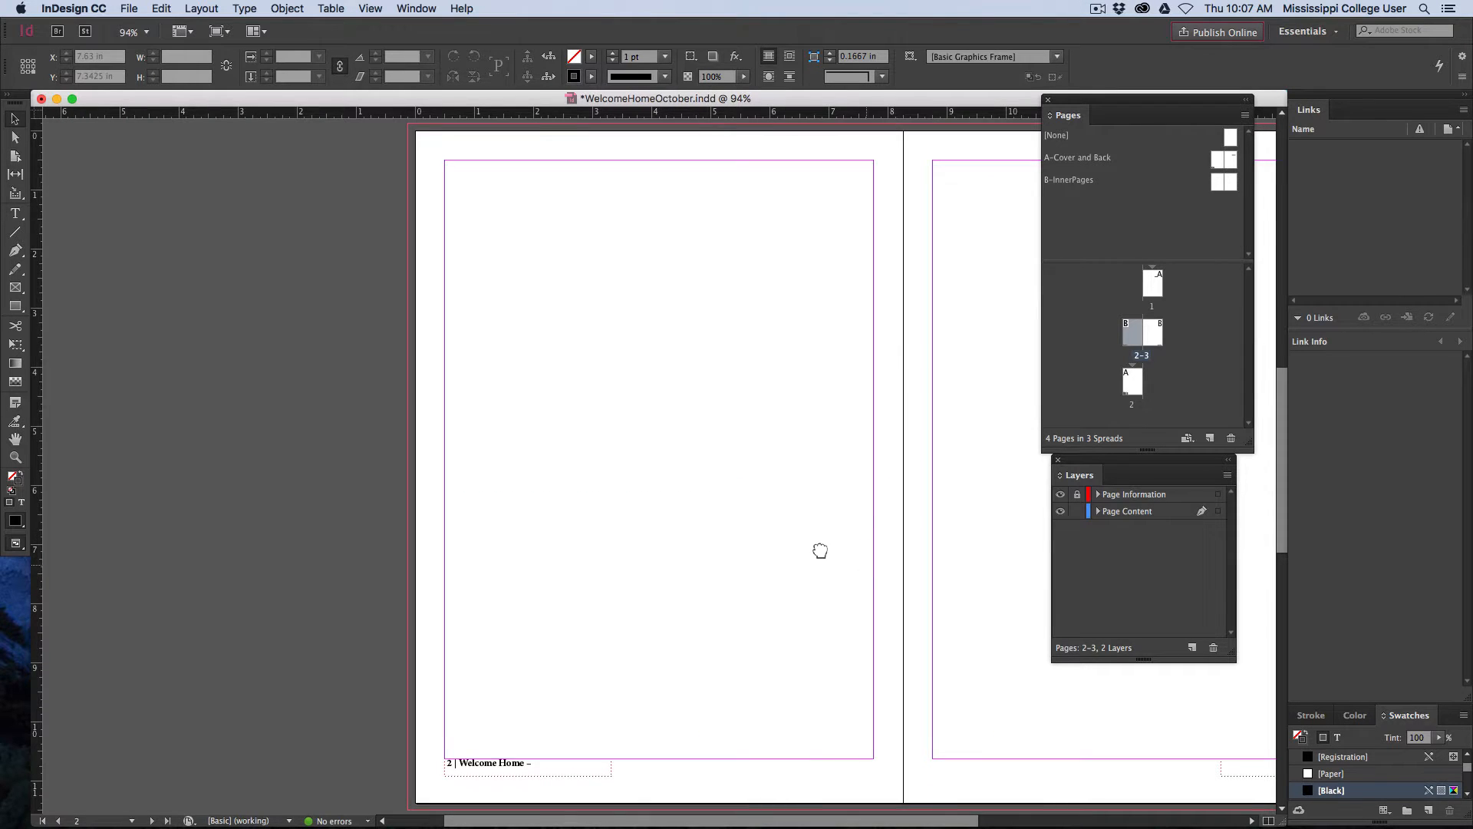
drag(822, 551, 659, 376)
scroll(698, 537, right, 5)
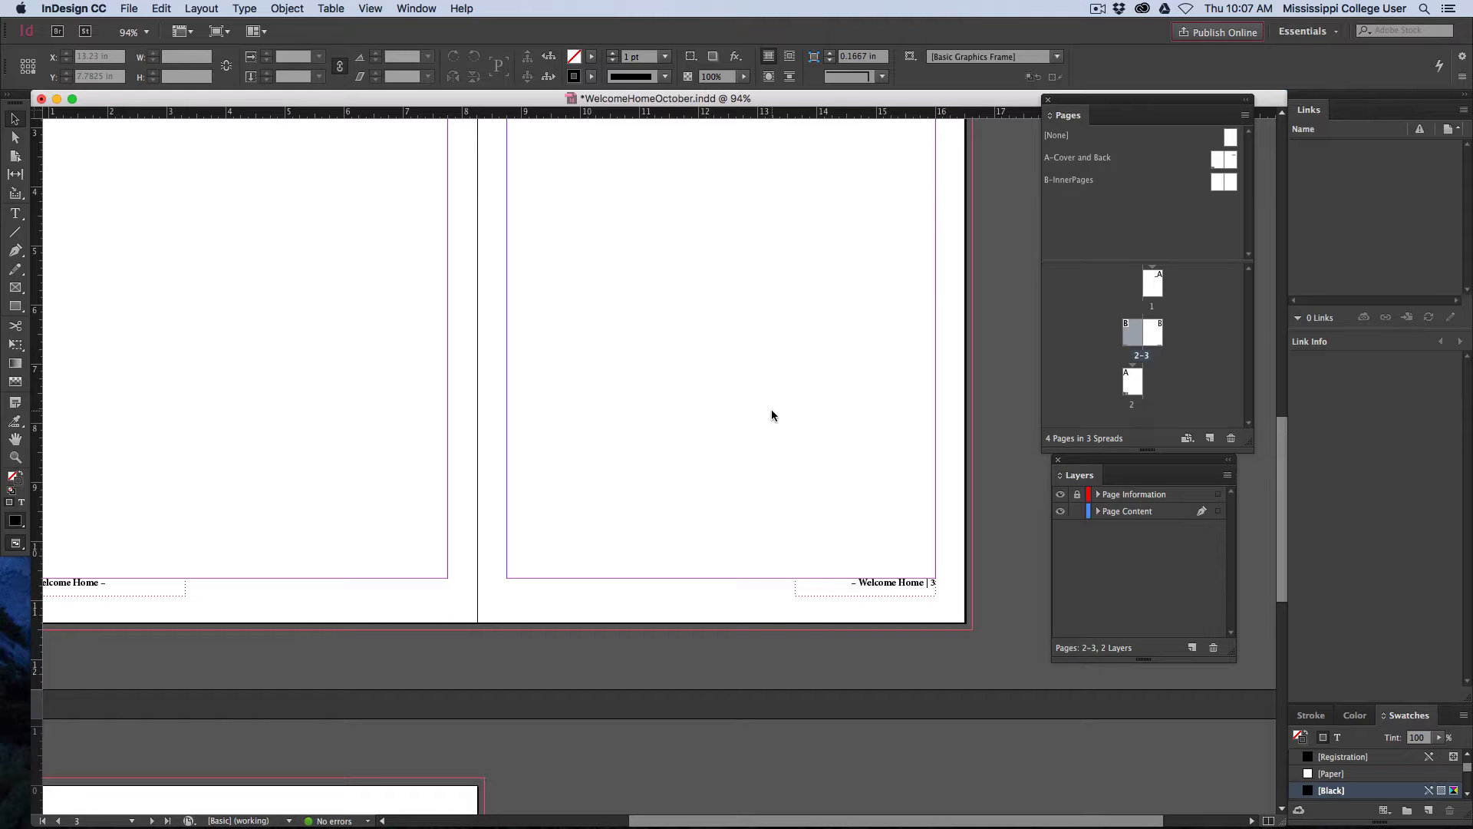
key(space)
drag(572, 425, 696, 527)
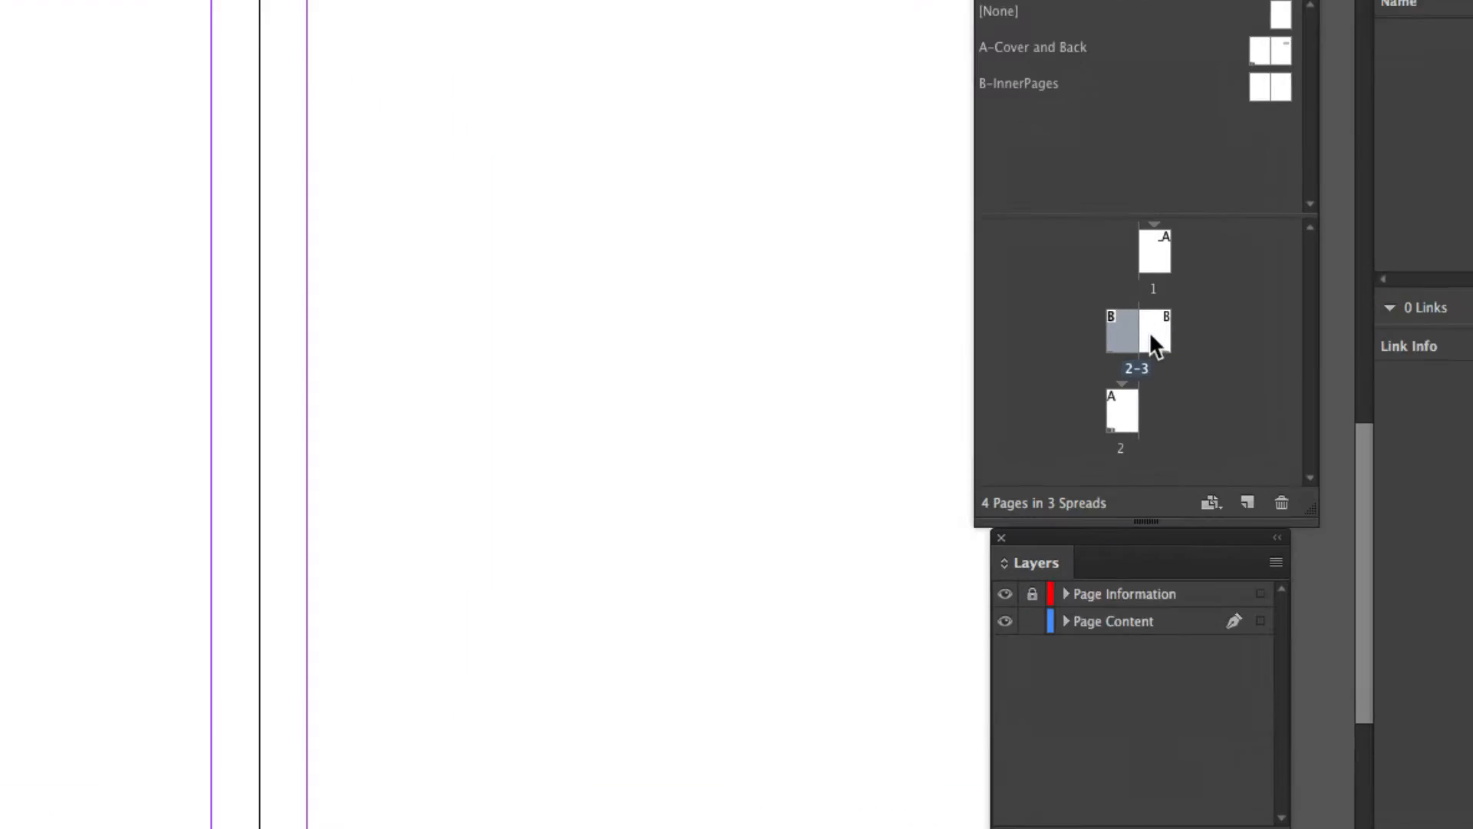
Start a new section at page 2 with automatic page numbering and the section marker "Chicken: 5 Ways", accepting the duplicate page numbers
right_click(1118, 344)
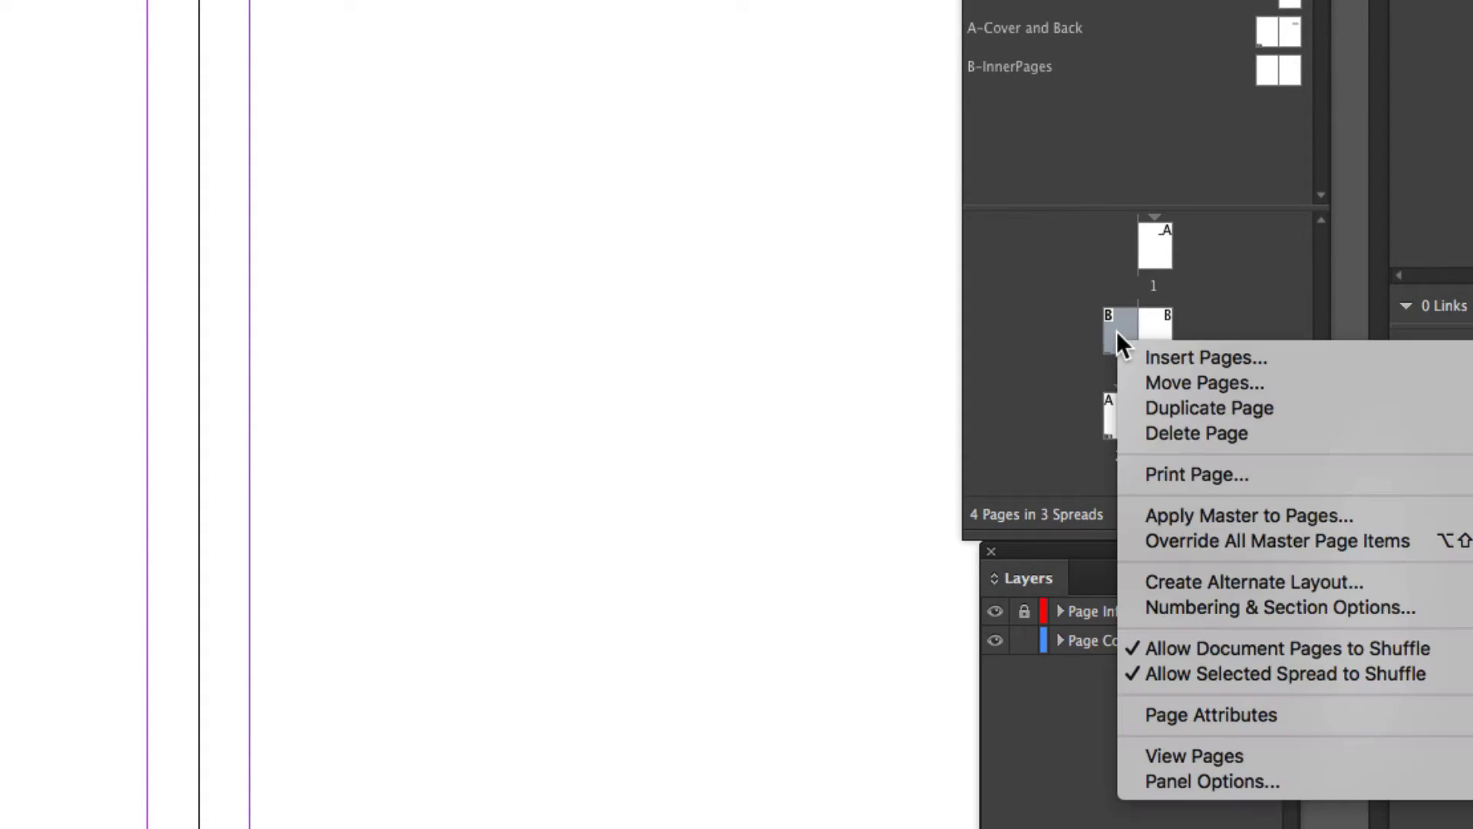
click(1215, 606)
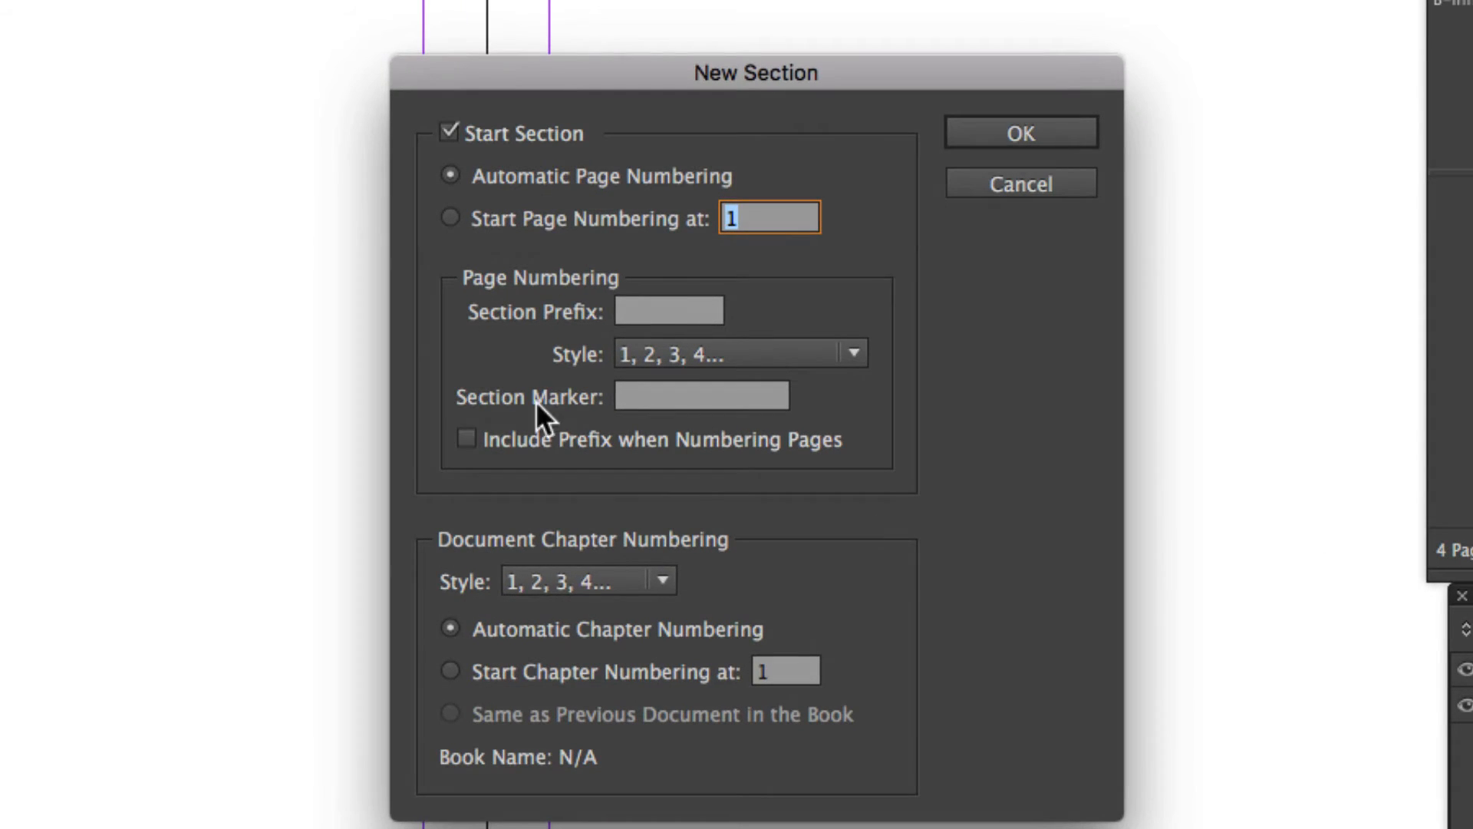
click(642, 403)
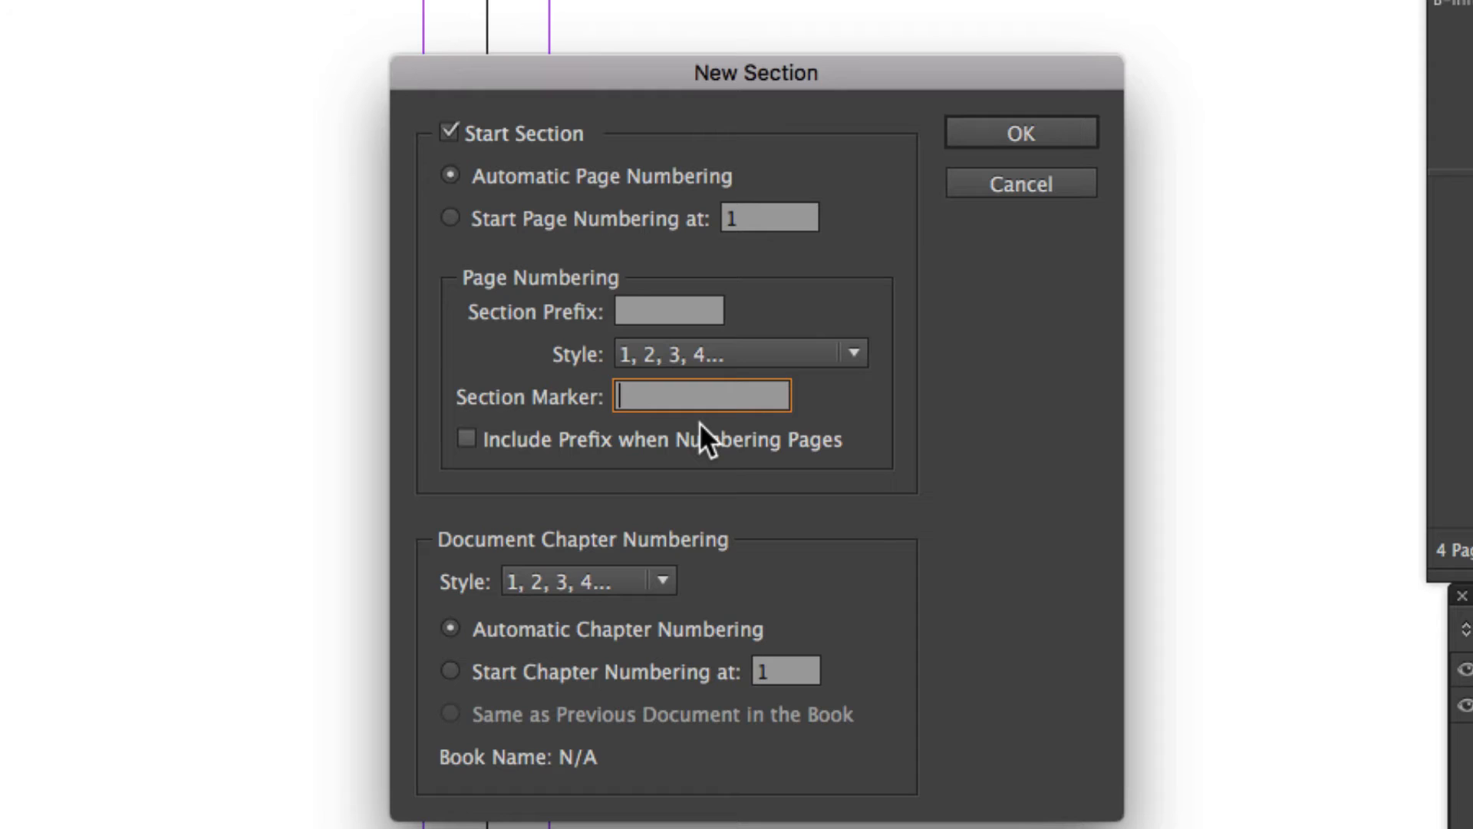
text(Chicken 5 Ways)
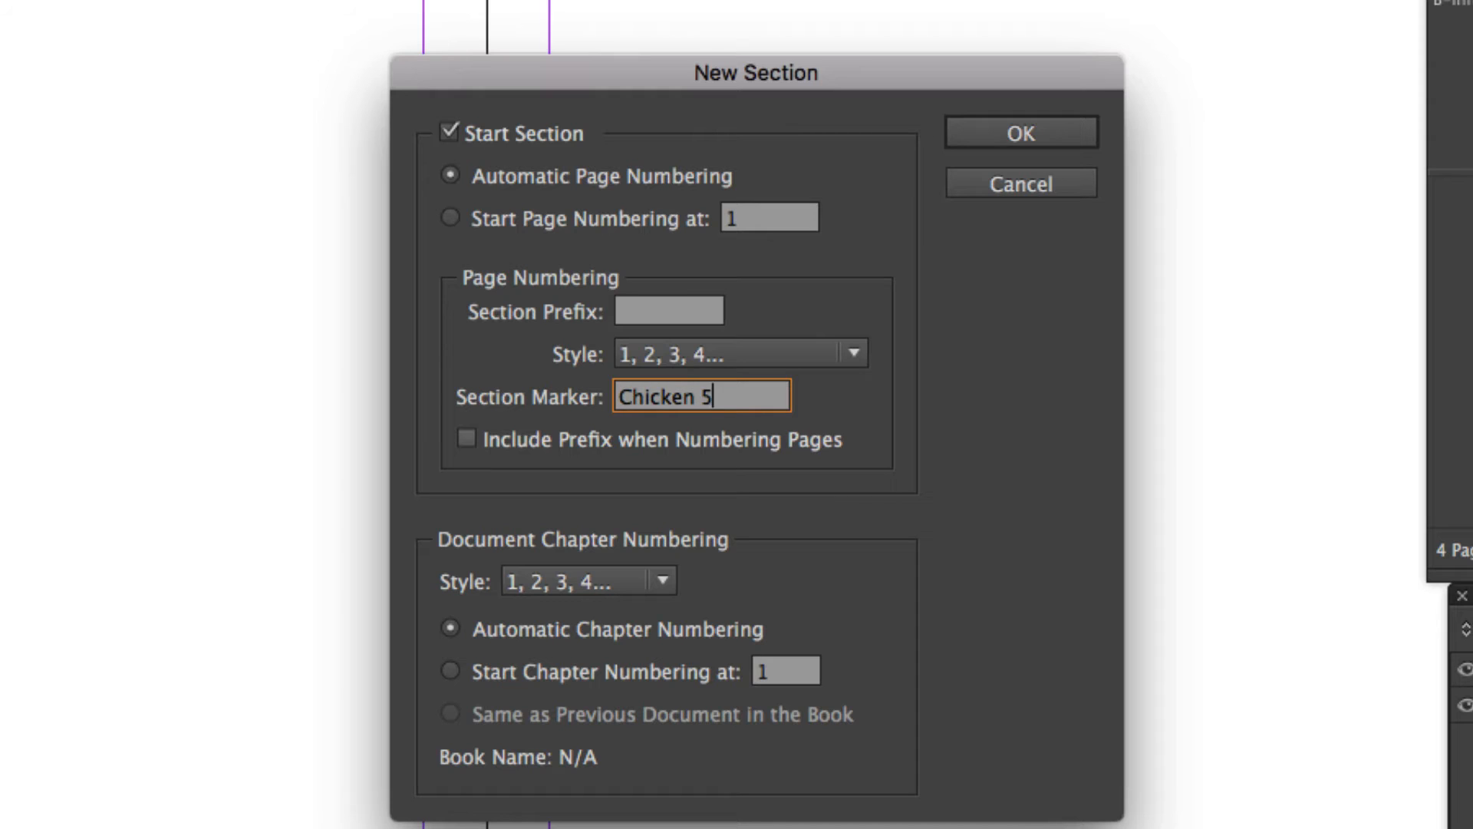
key(Left)
key(Left)
key(Left)
key(Left)
key(Left)
key(Left)
key(Left)
text(:)
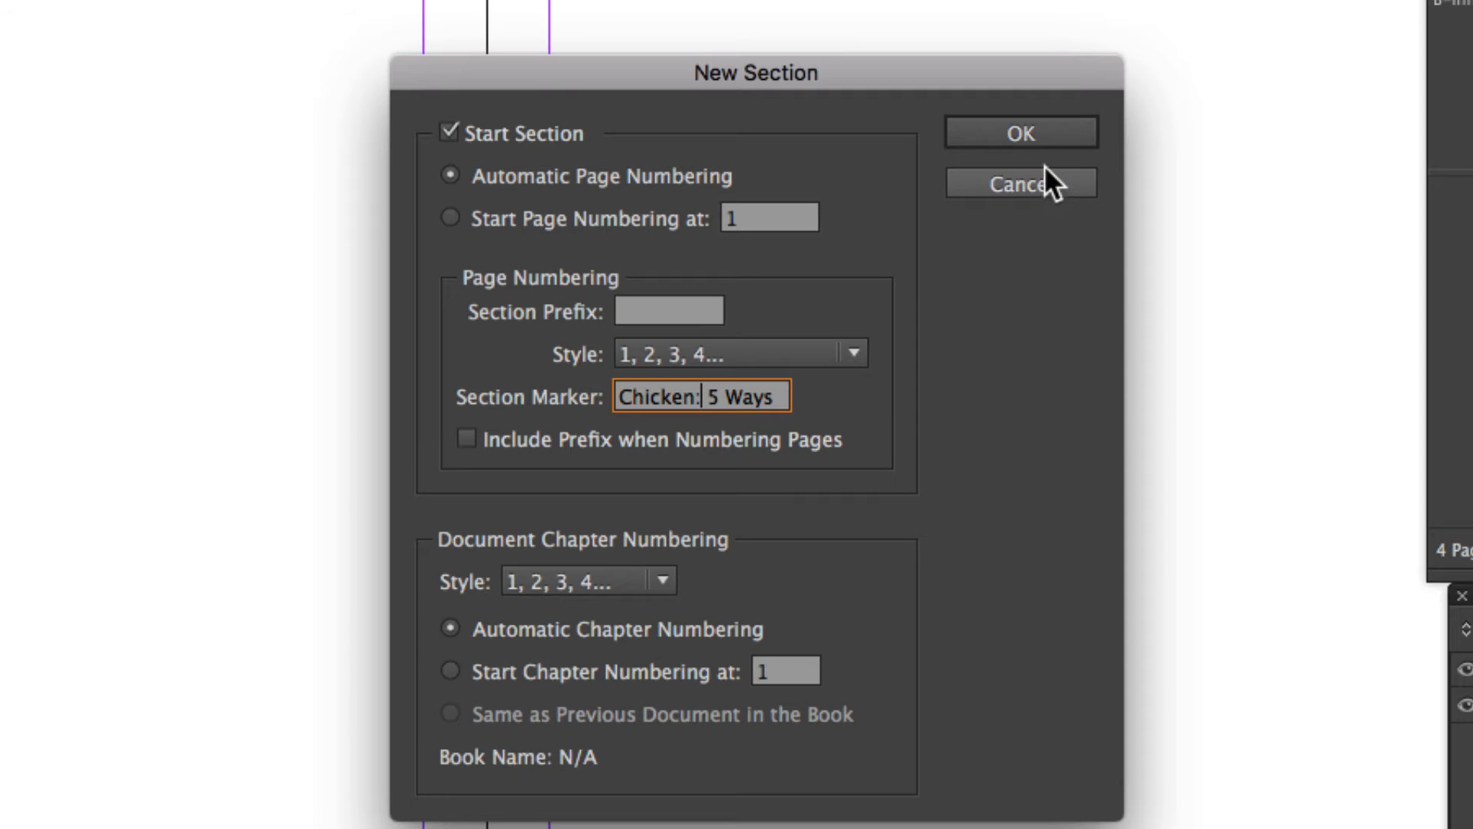
click(1025, 136)
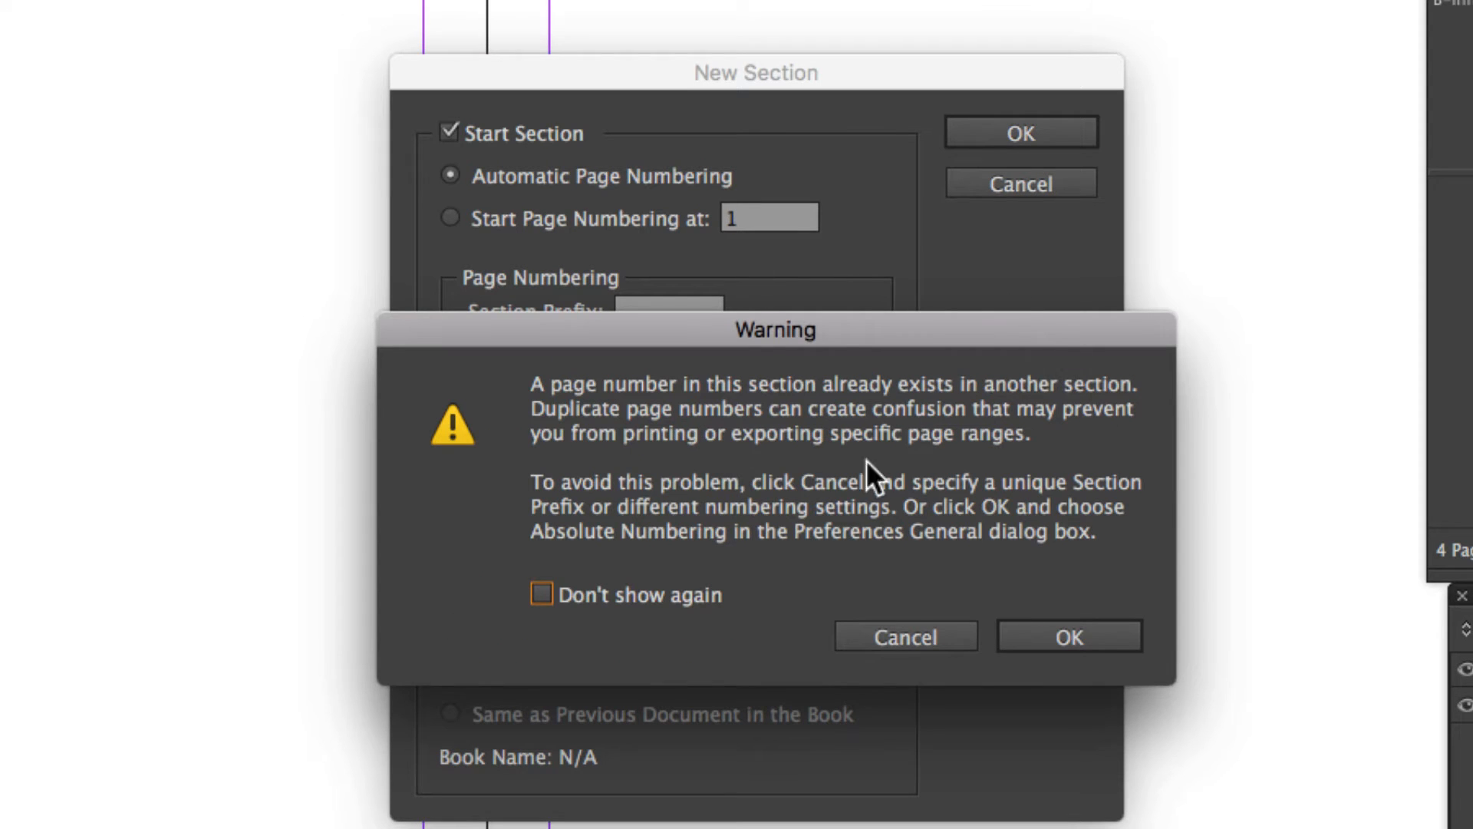
click(1071, 634)
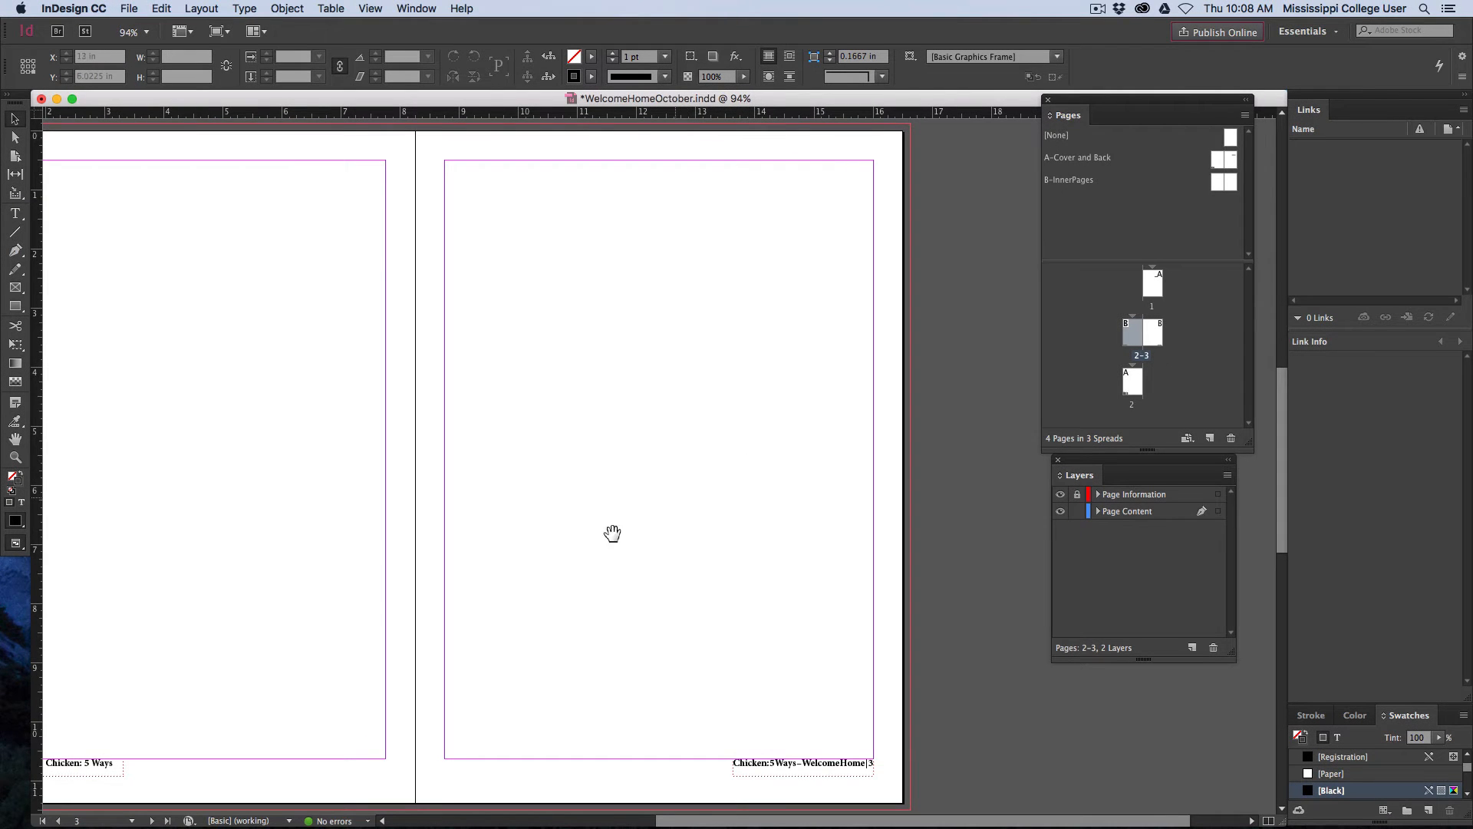
Check the section name and page number in both footers of the page 2-3 spread in preview mode
scroll(612, 533, down, 4)
scroll(612, 533, left, 5)
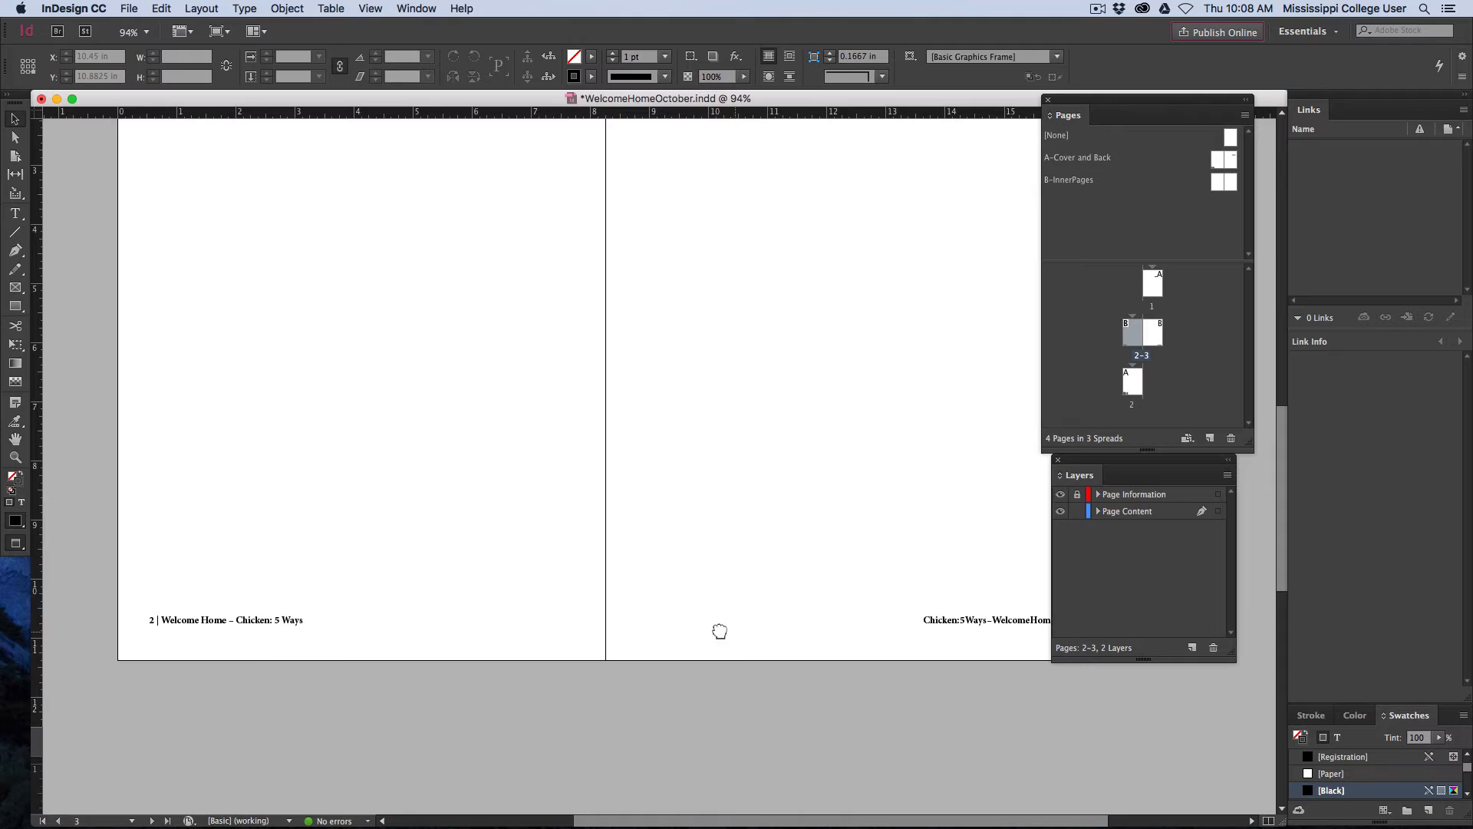
scroll(720, 628, right, 2)
scroll(720, 628, down, 1)
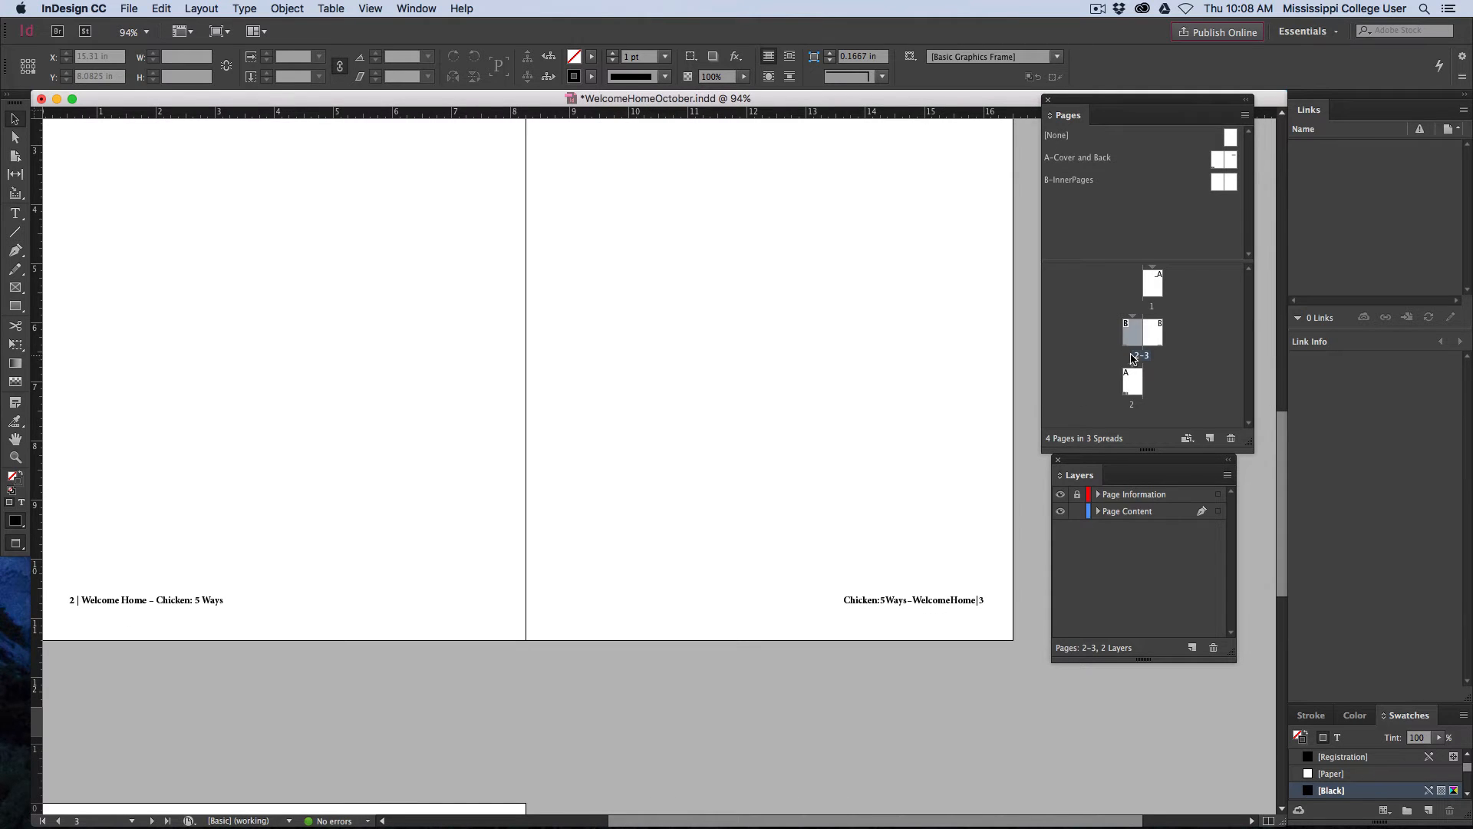
Insert 8 pages after page 3 using the B-InnerPages master
click(1151, 332)
click(1135, 334)
click(246, 9)
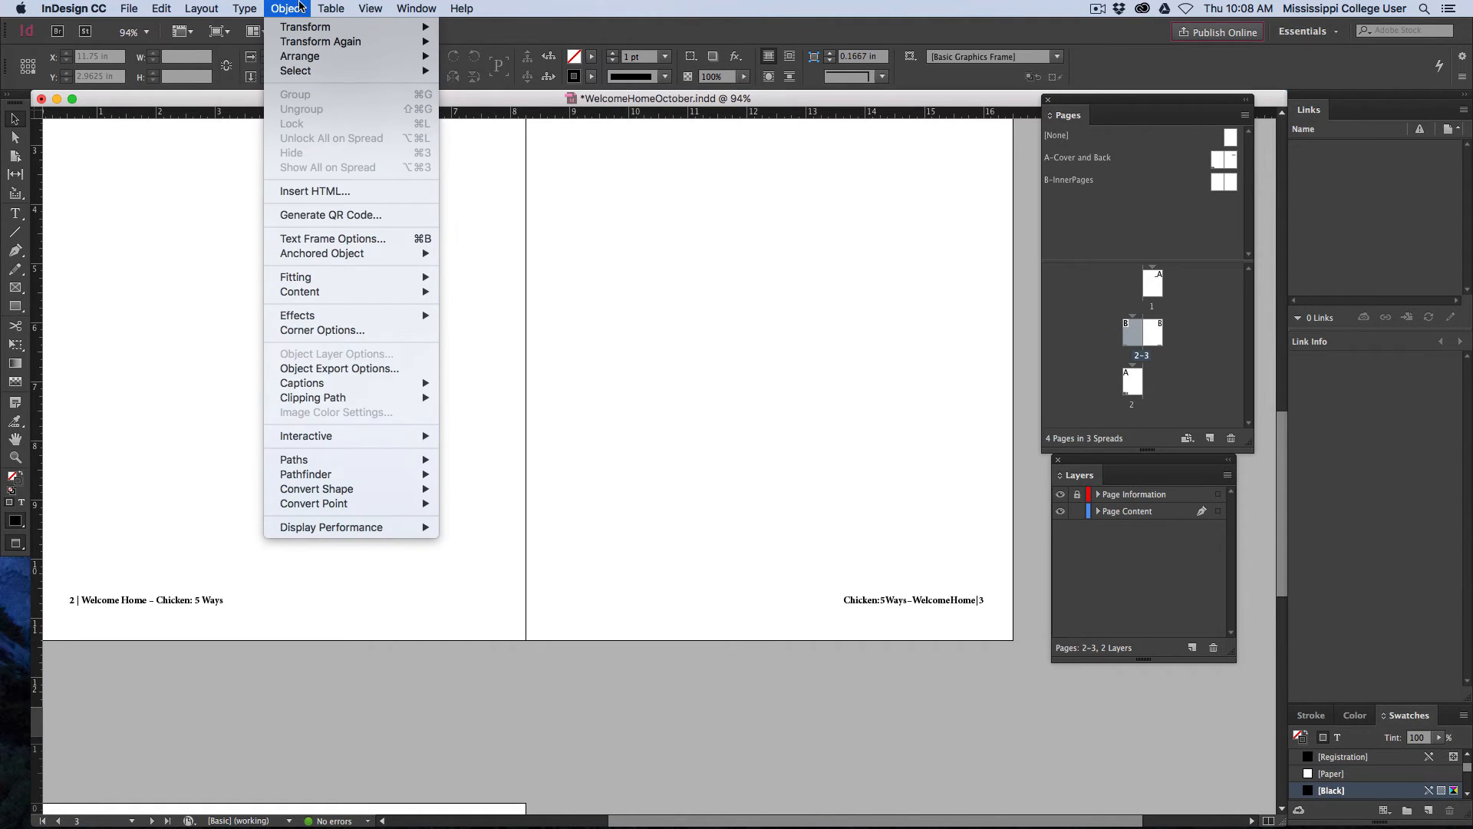
mouse_move(196, 6)
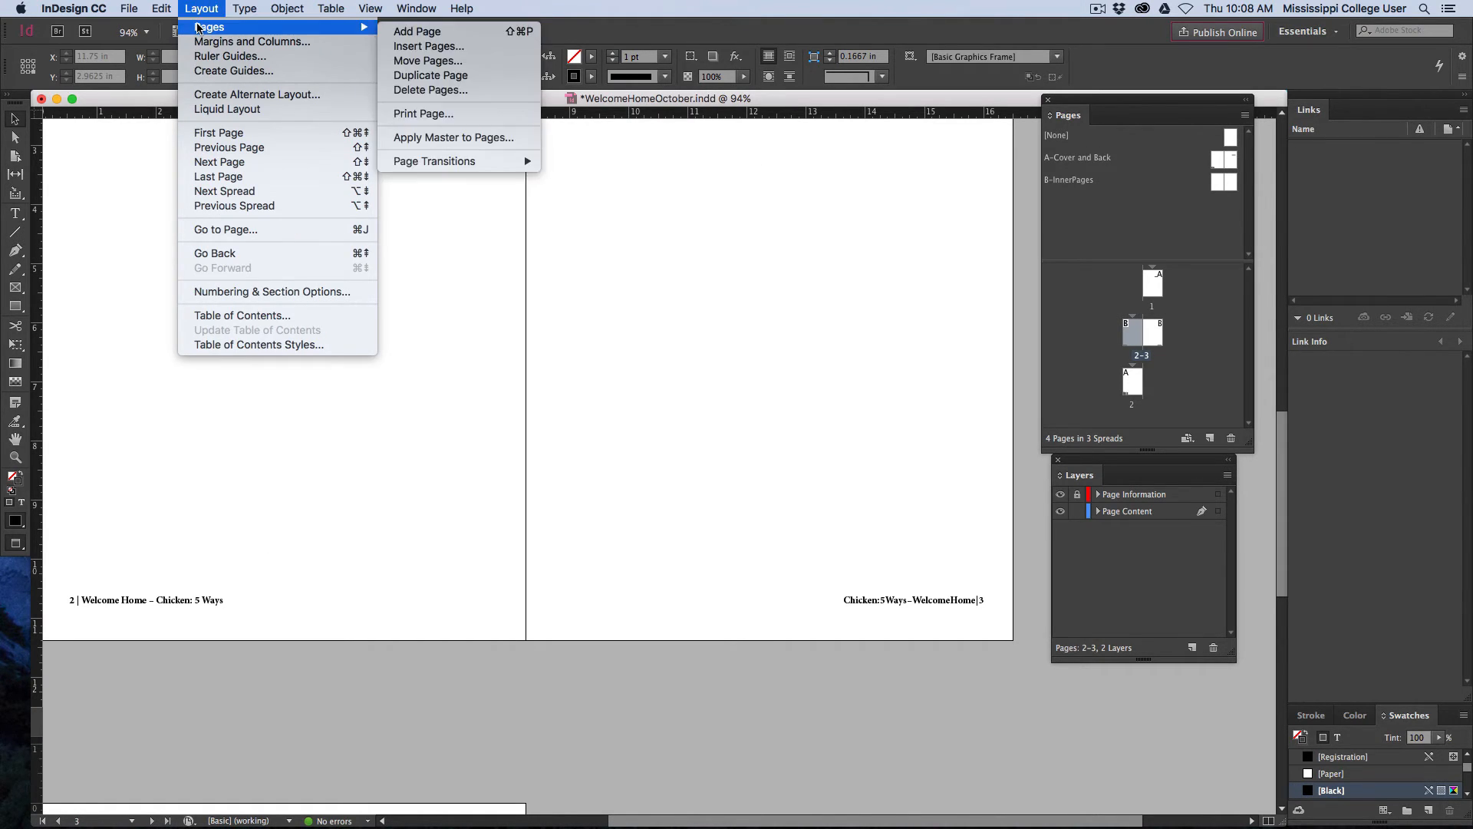
click(428, 47)
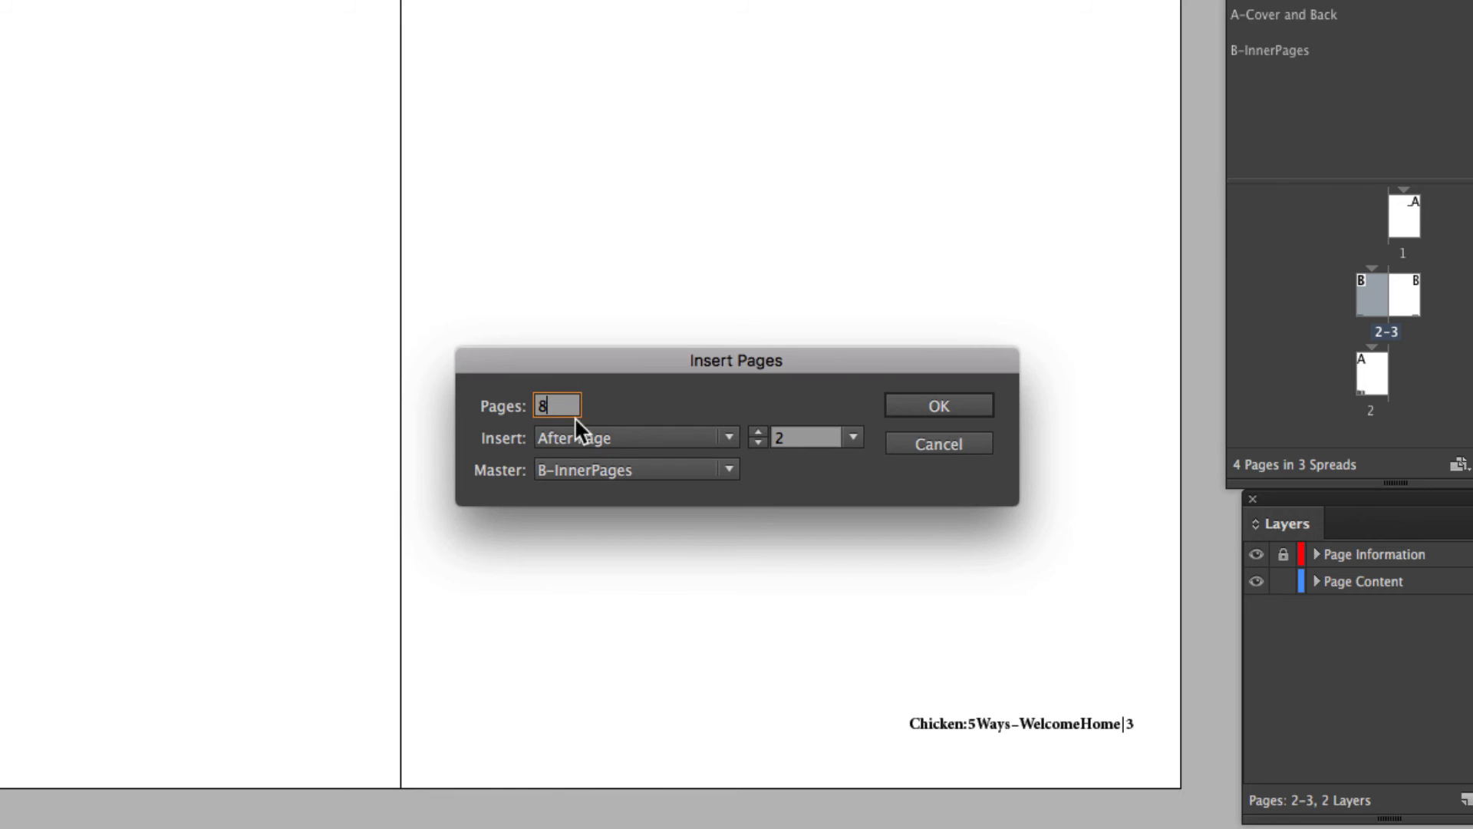
text(8)
click(779, 435)
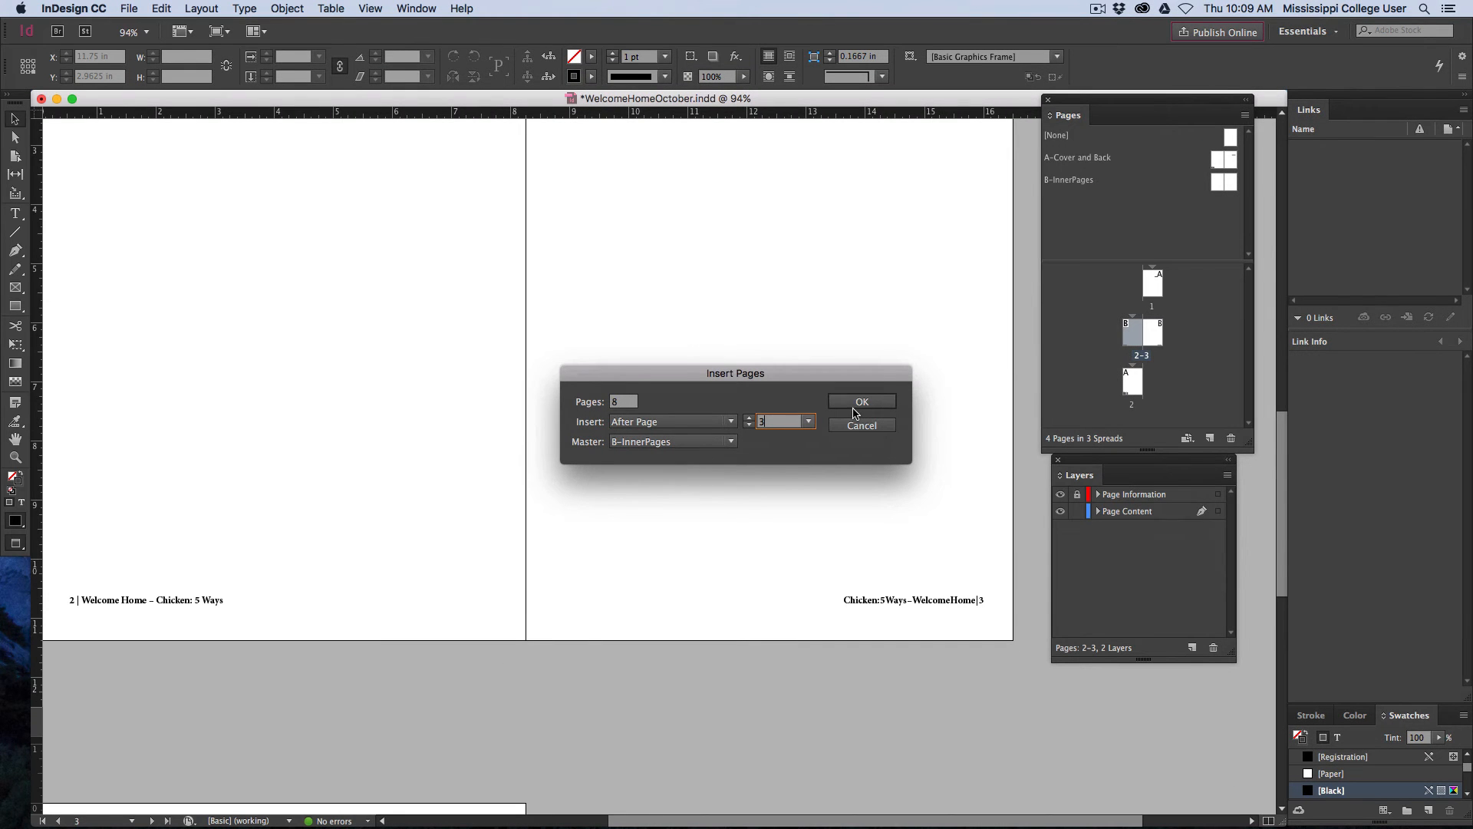
click(937, 412)
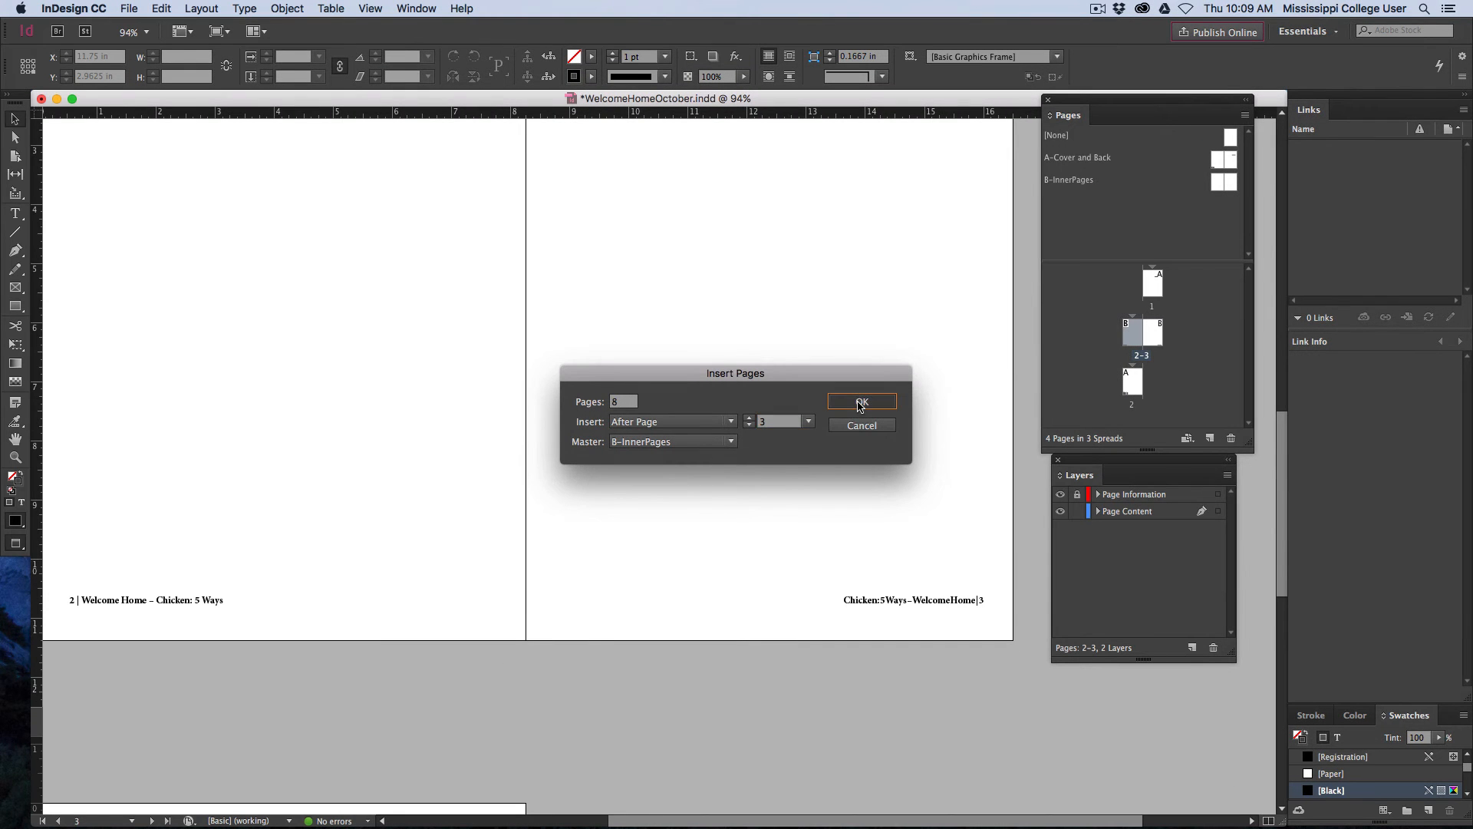
Examine the page numbers and section name in the footers of the inserted spreads, and return to the page 2-3 spread
scroll(672, 425, right, 5)
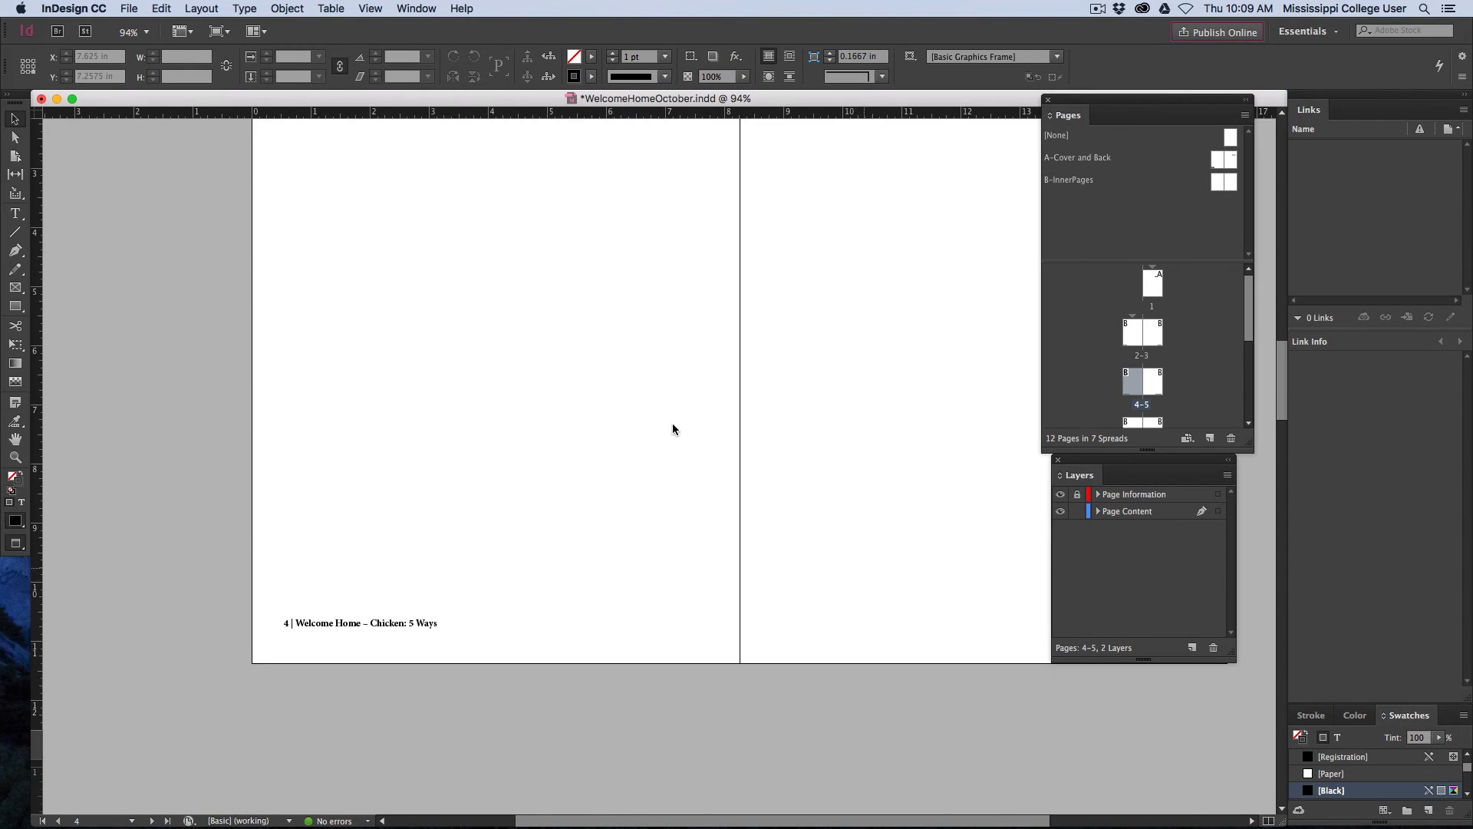
scroll(637, 391, down, 6)
scroll(643, 520, down, 7)
scroll(652, 458, left, 1)
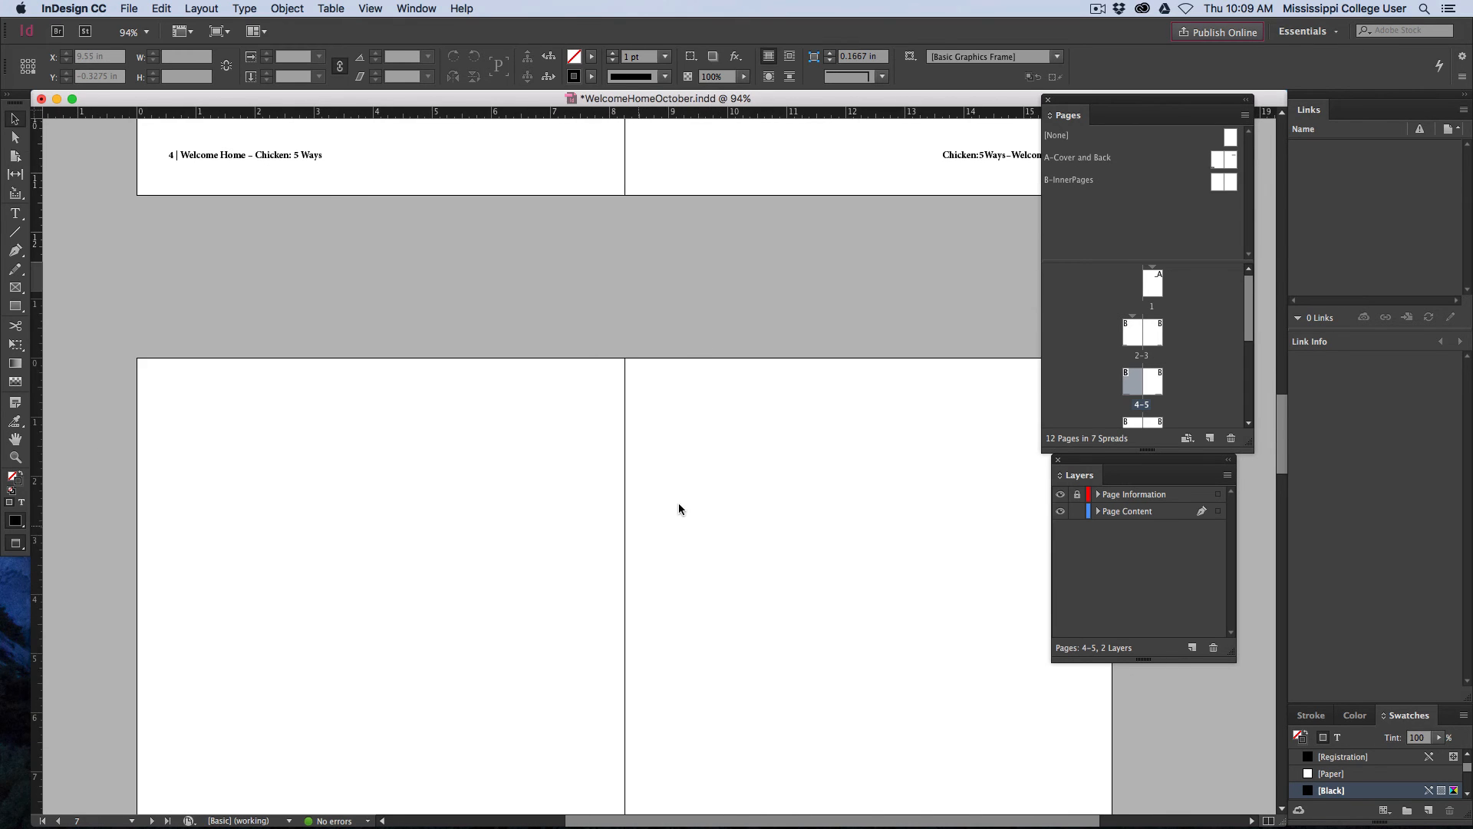
scroll(652, 411, down, 3)
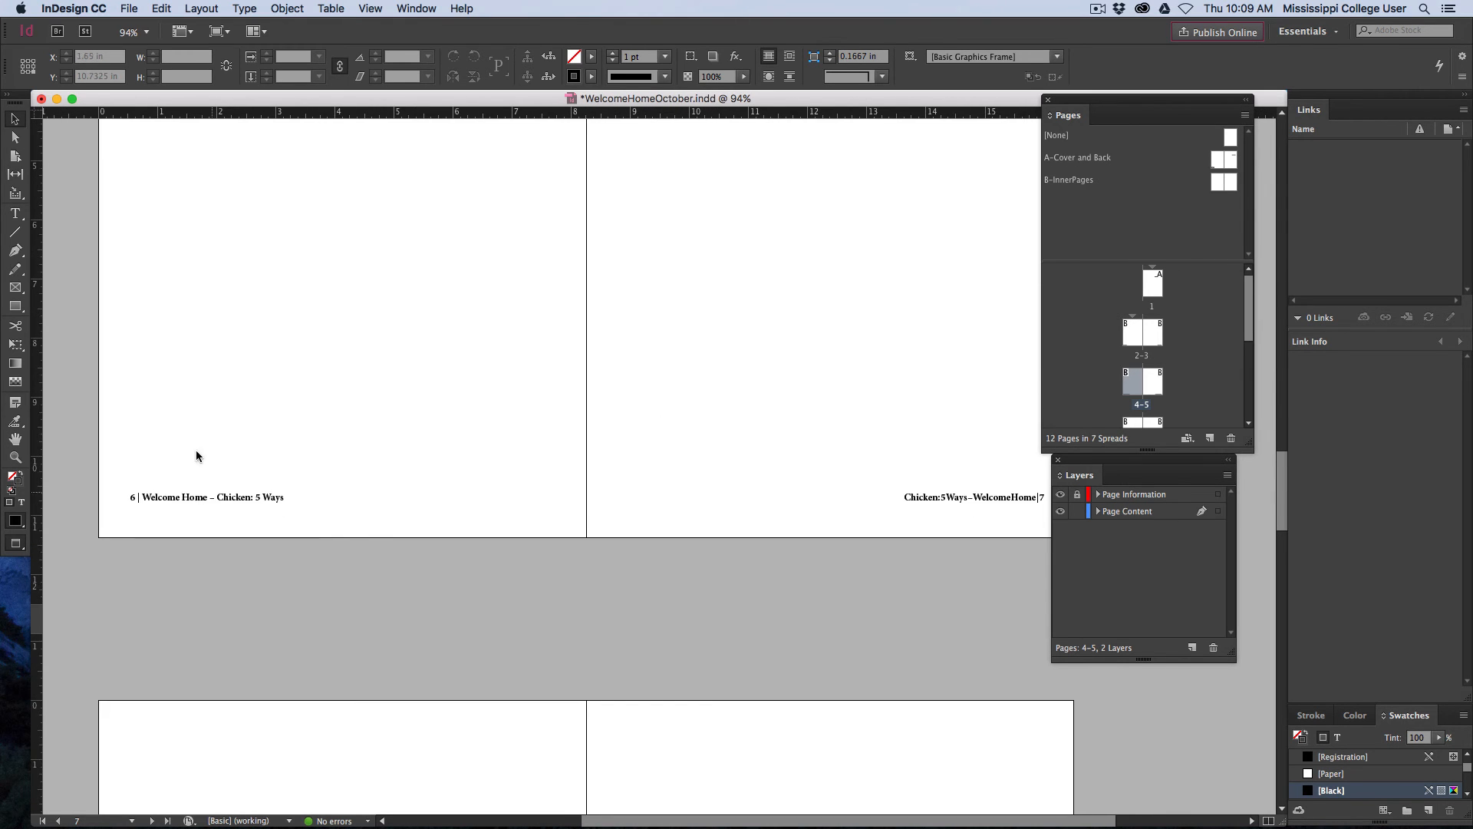
scroll(664, 430, down, 7)
scroll(670, 546, up, 15)
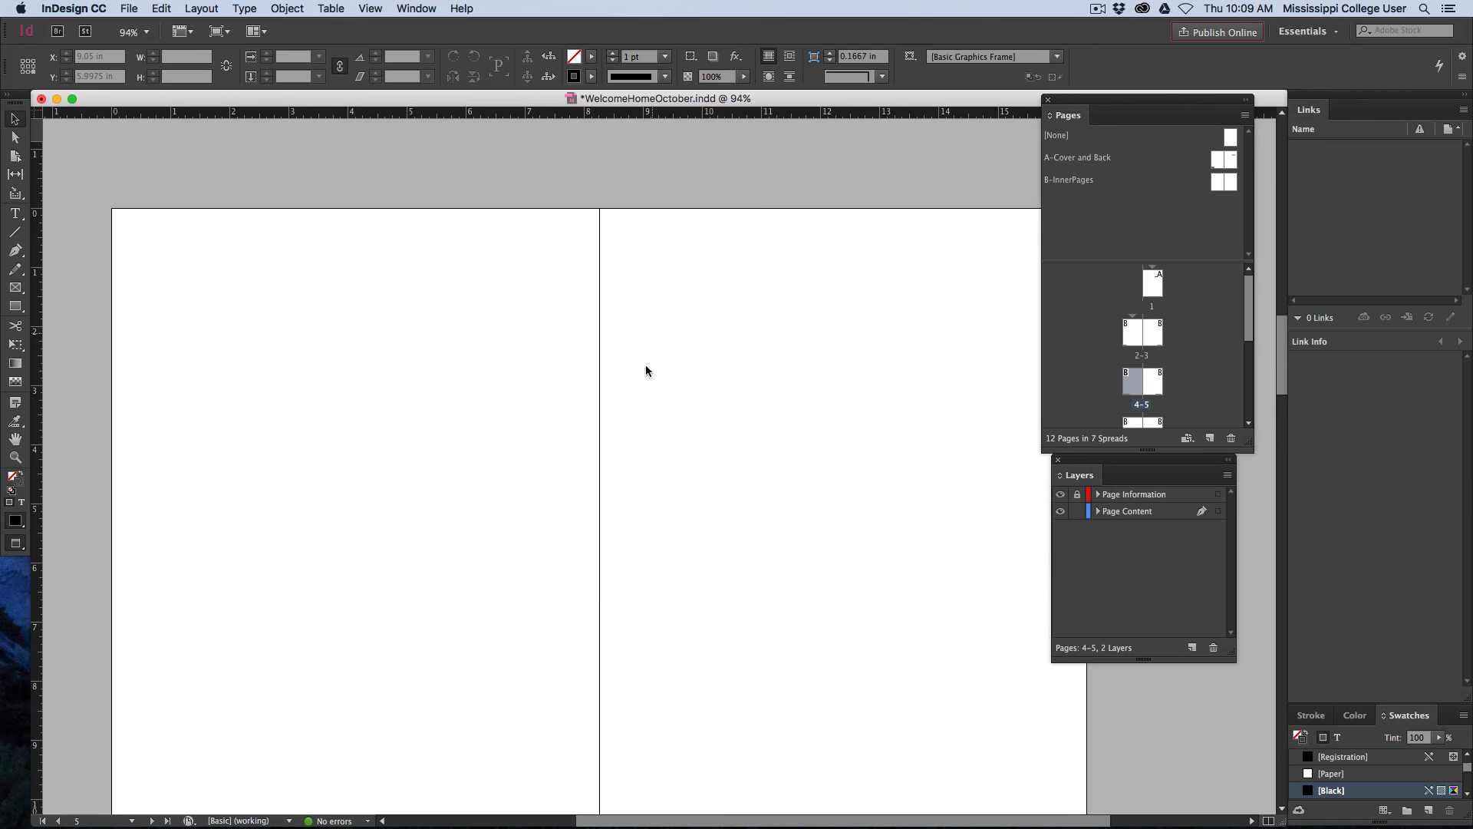
double_click(1123, 346)
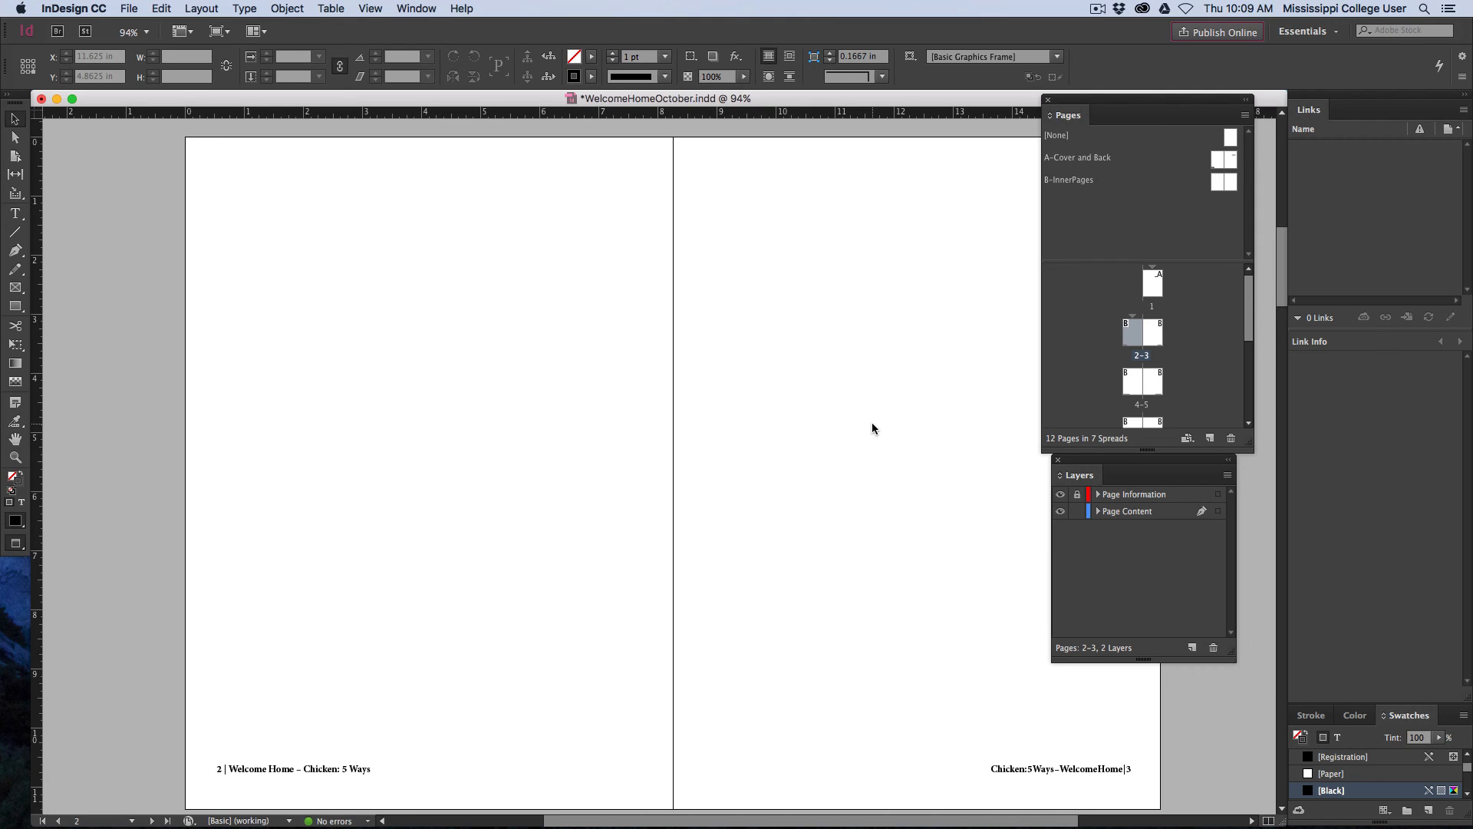
click(1098, 9)
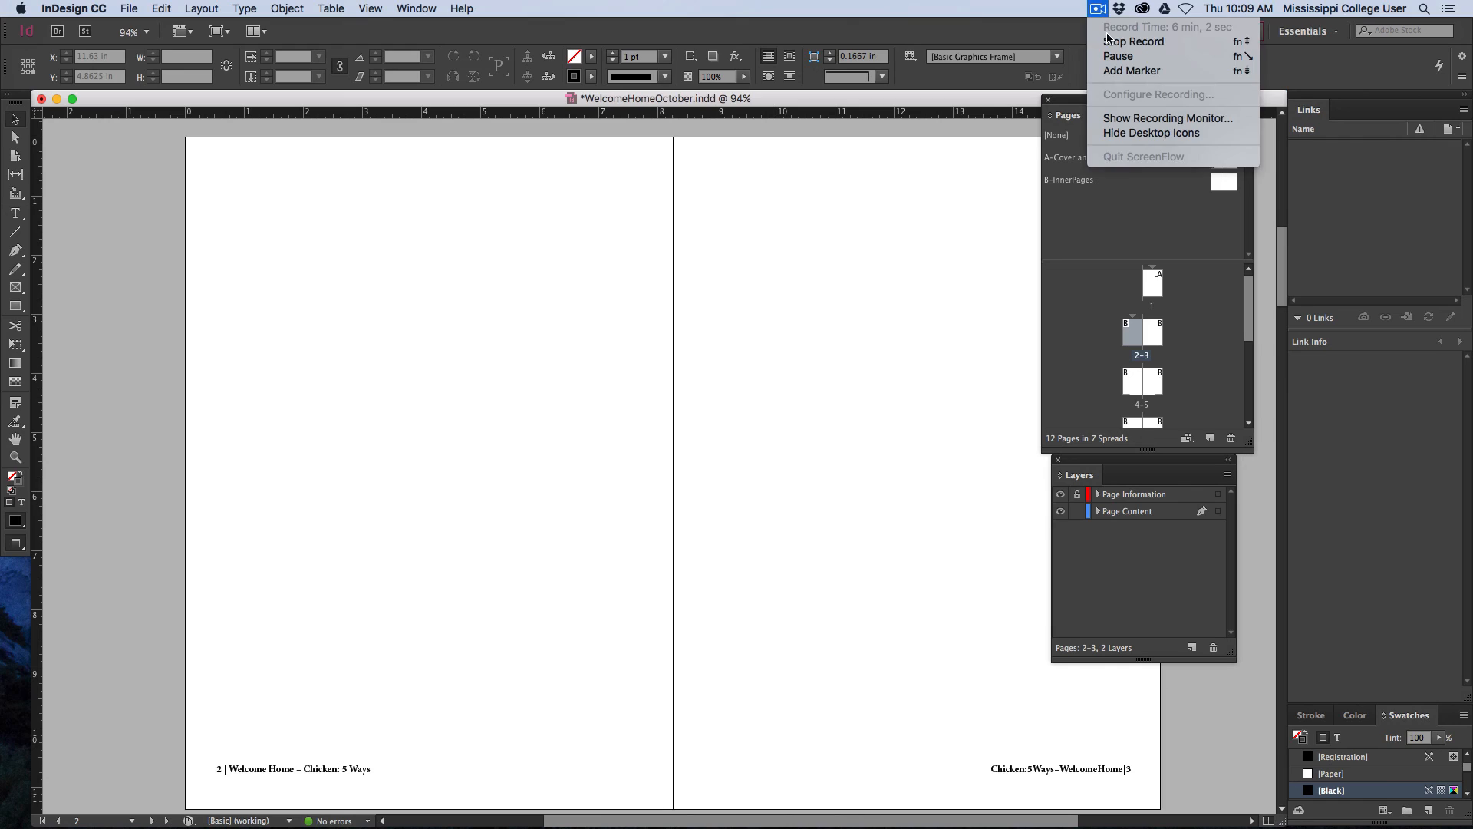